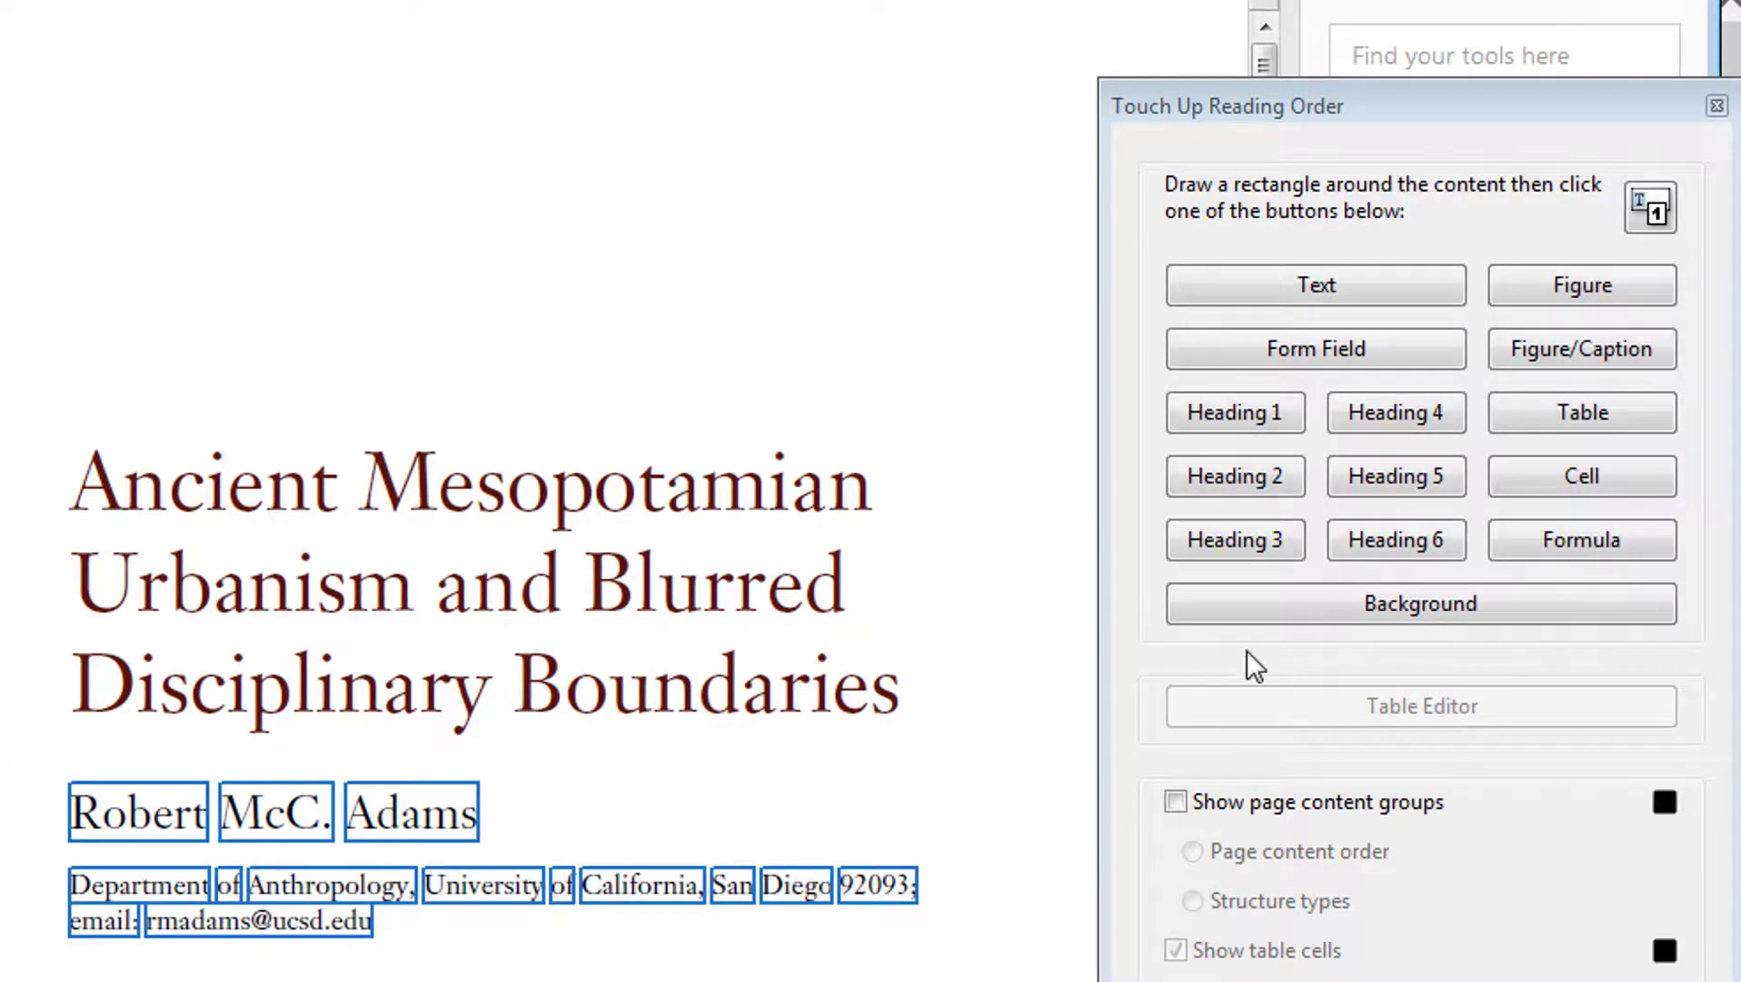
Tag the author name and affiliation lines, and the publication details block beside the abstract on page 1, as Text
{"action": "left_click", "coordinate": [1318, 284]}
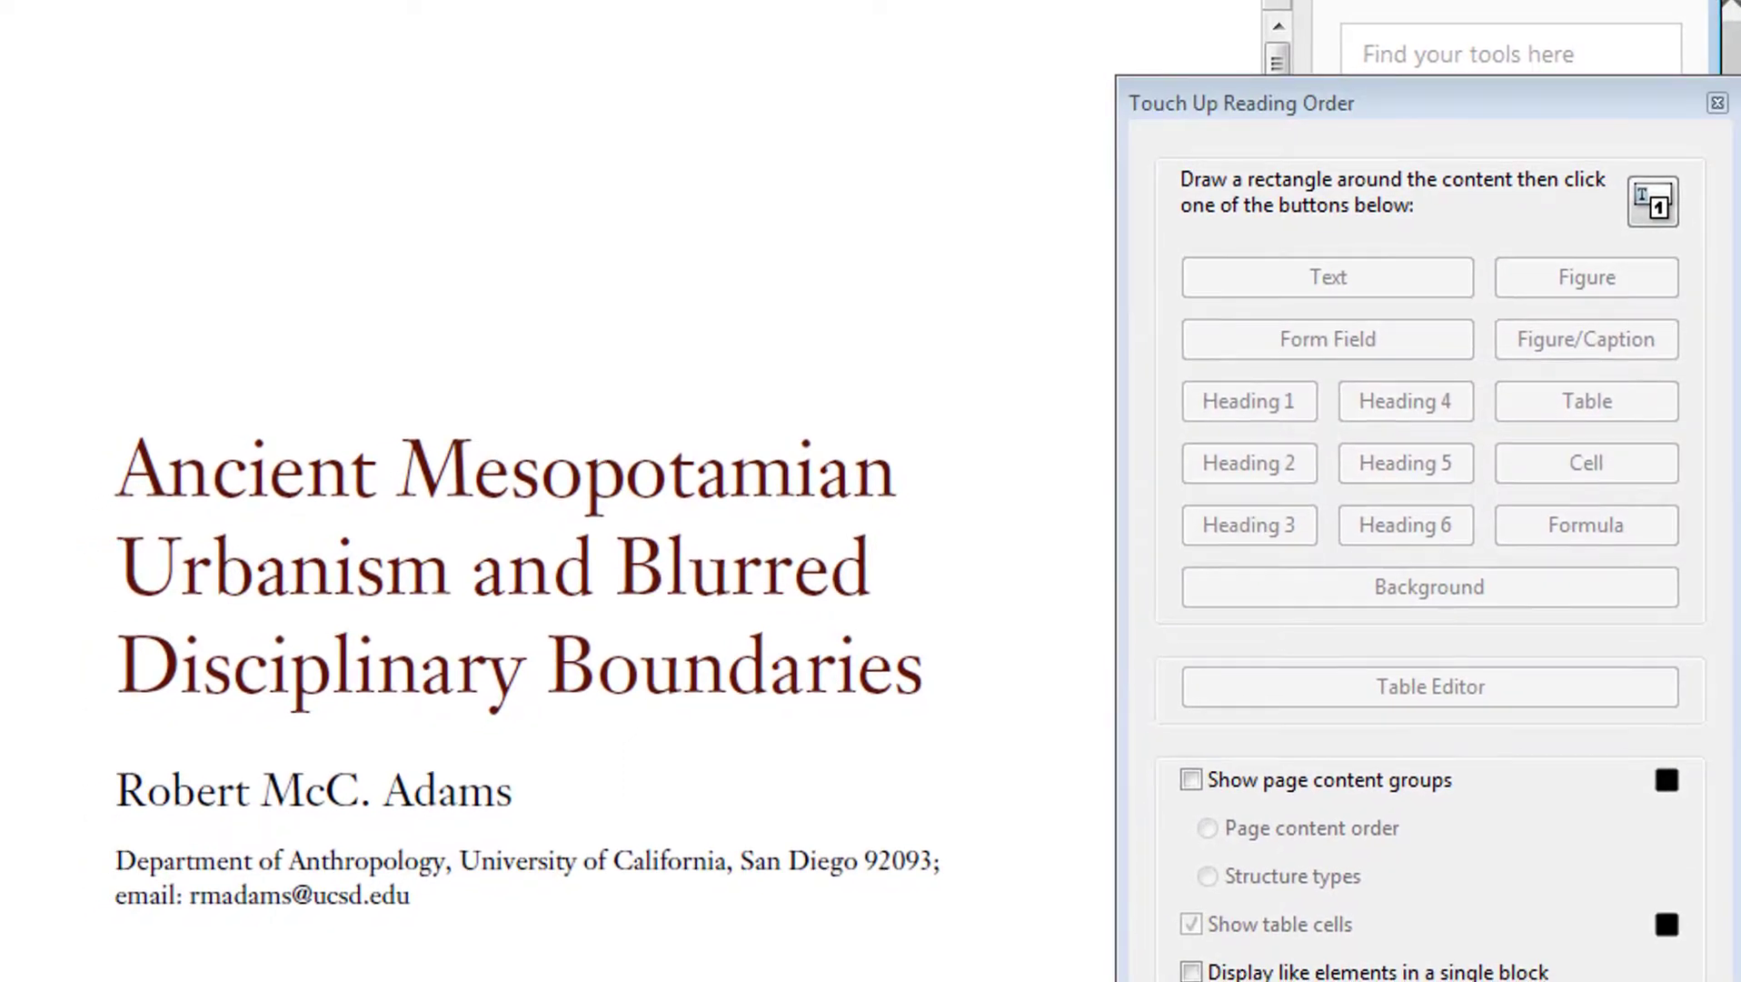
{"action": "scroll", "coordinate": [545, 545], "scroll_direction": "down", "scroll_amount": 3}
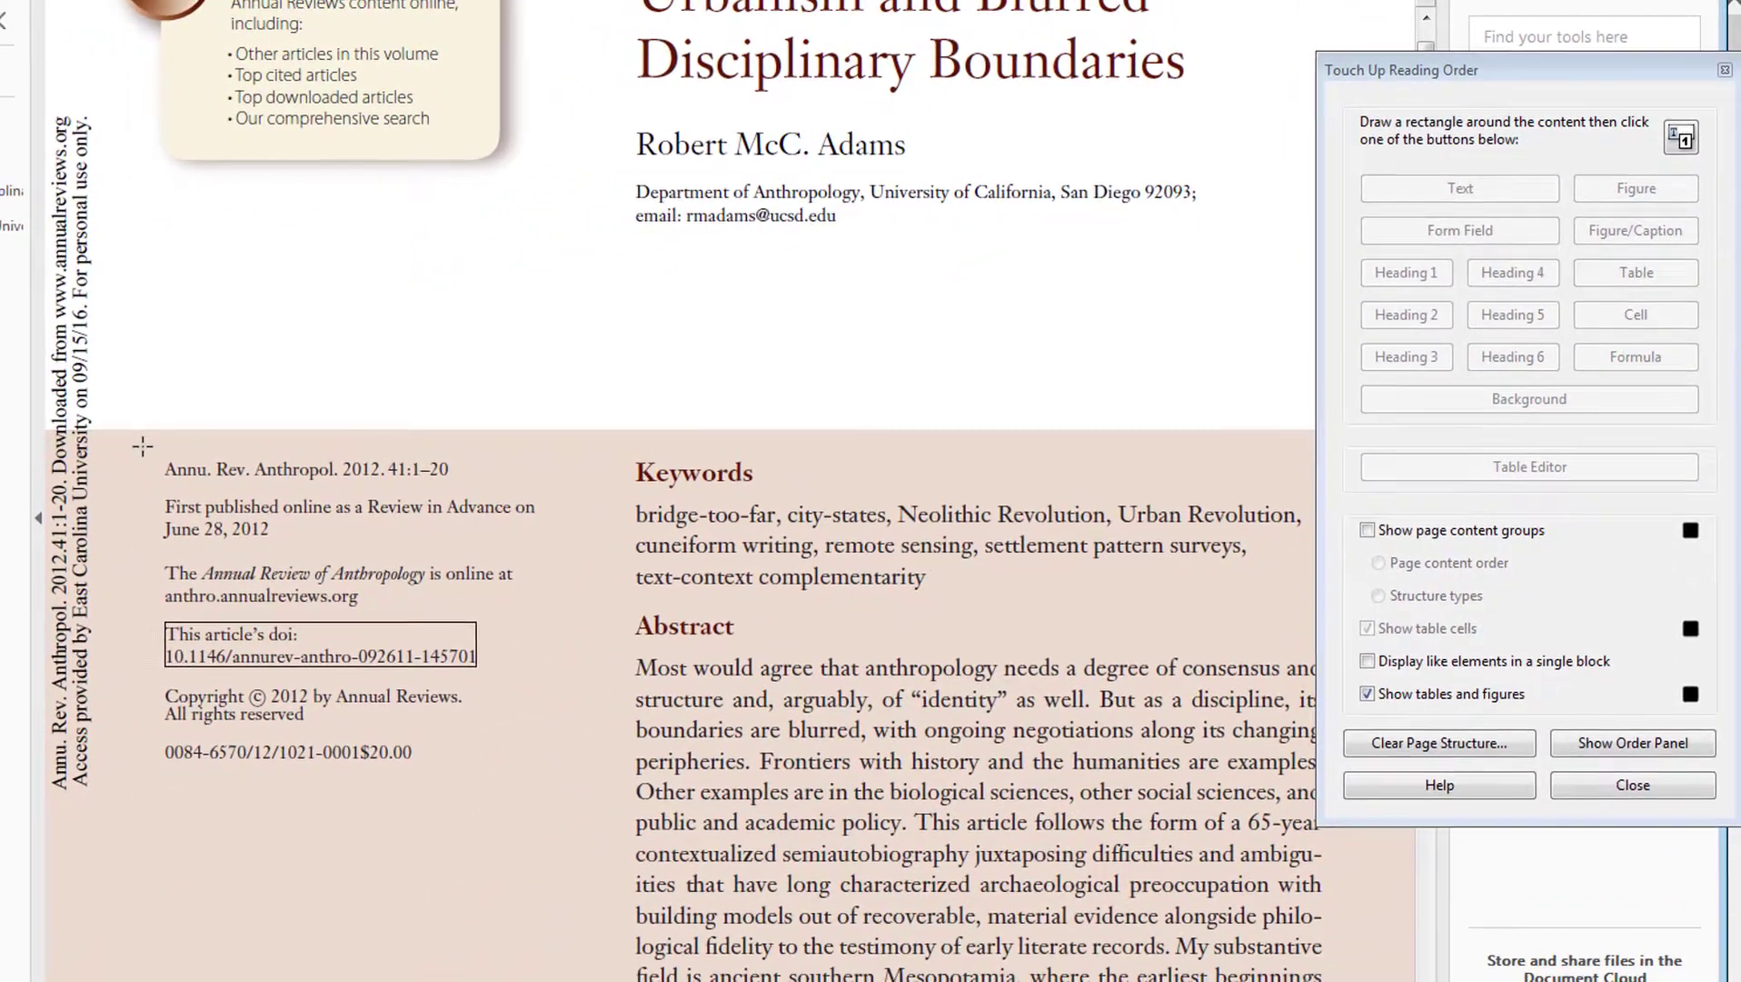
{"action": "left_click_drag", "start_coordinate": [117, 457], "coordinate": [595, 759]}
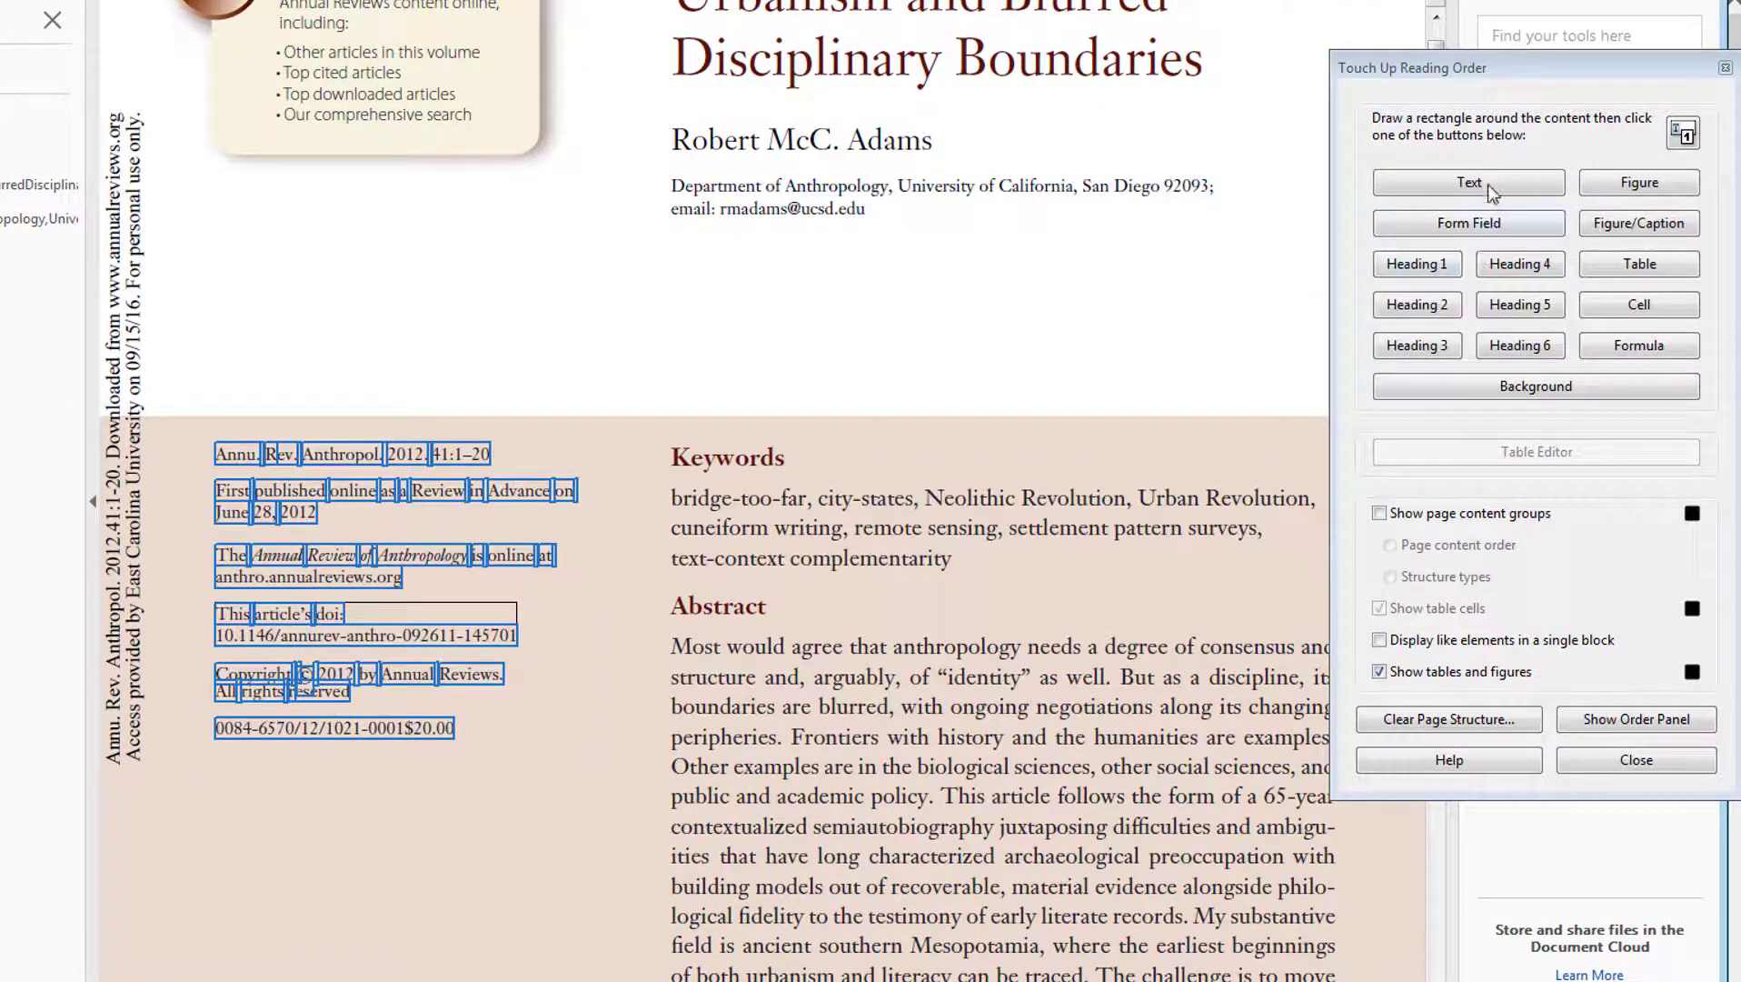
{"action": "left_click", "coordinate": [1491, 188]}
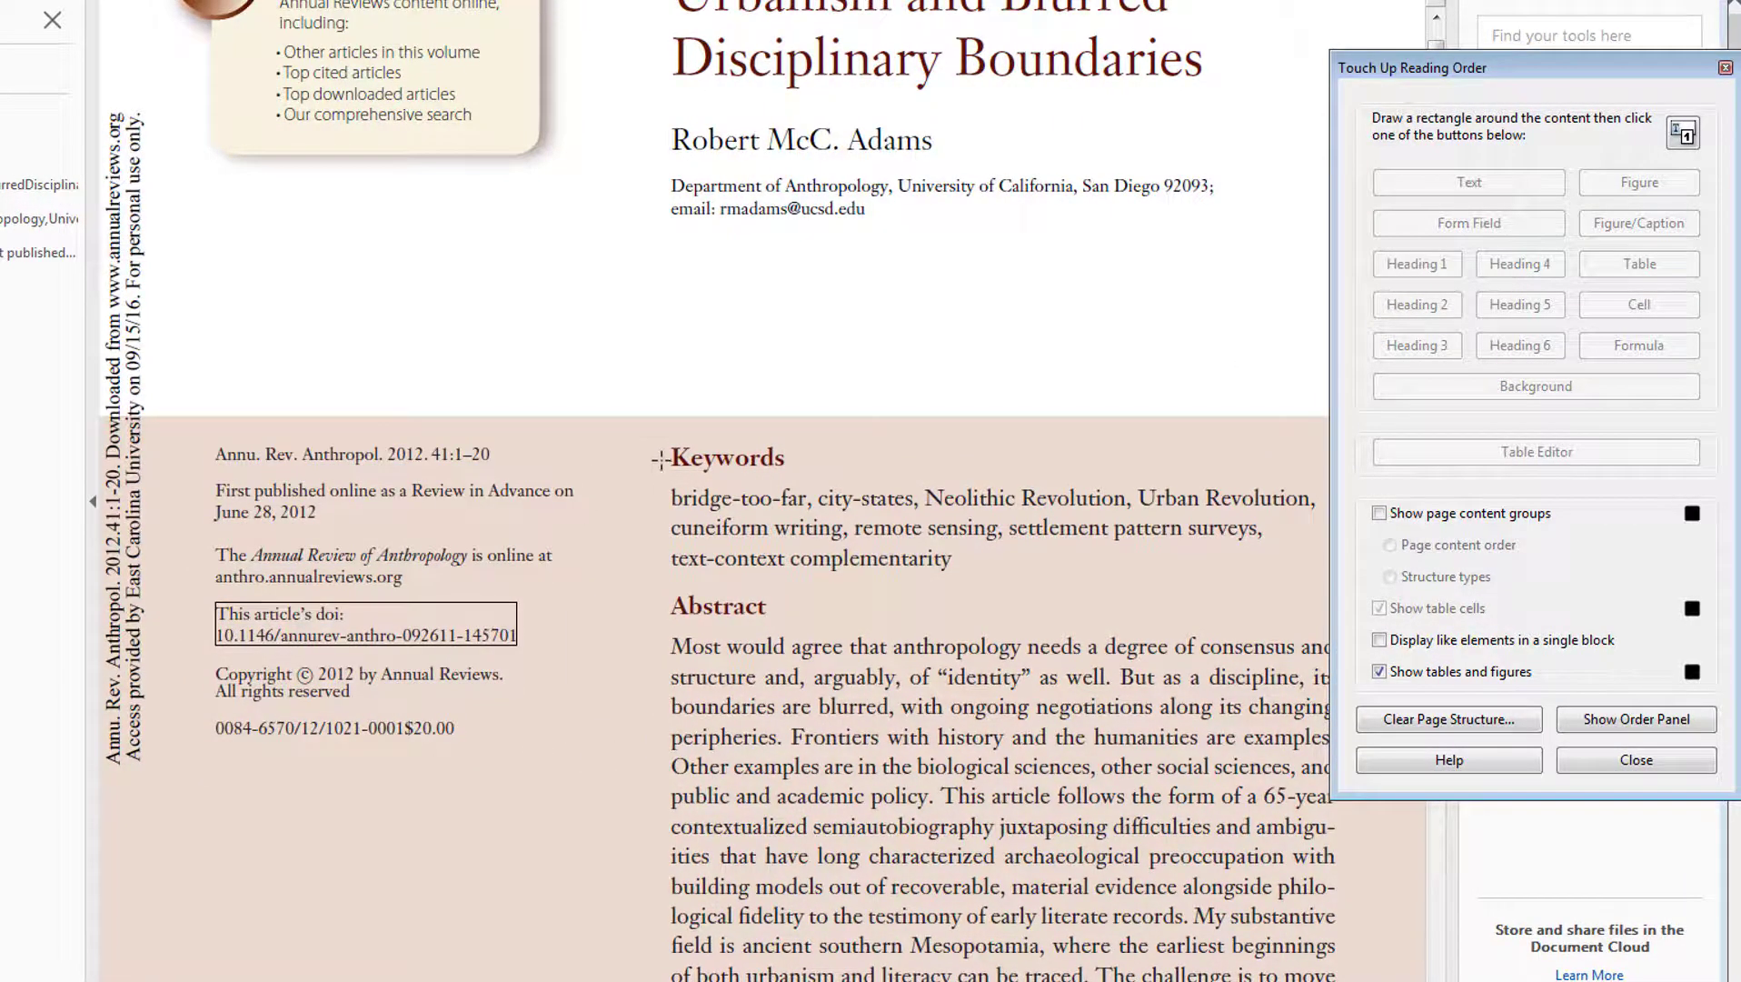
Tag the Keywords and Abstract titles on page 1 as Heading 2 and the keyword list as Text
{"action": "left_click_drag", "start_coordinate": [659, 440], "coordinate": [805, 487]}
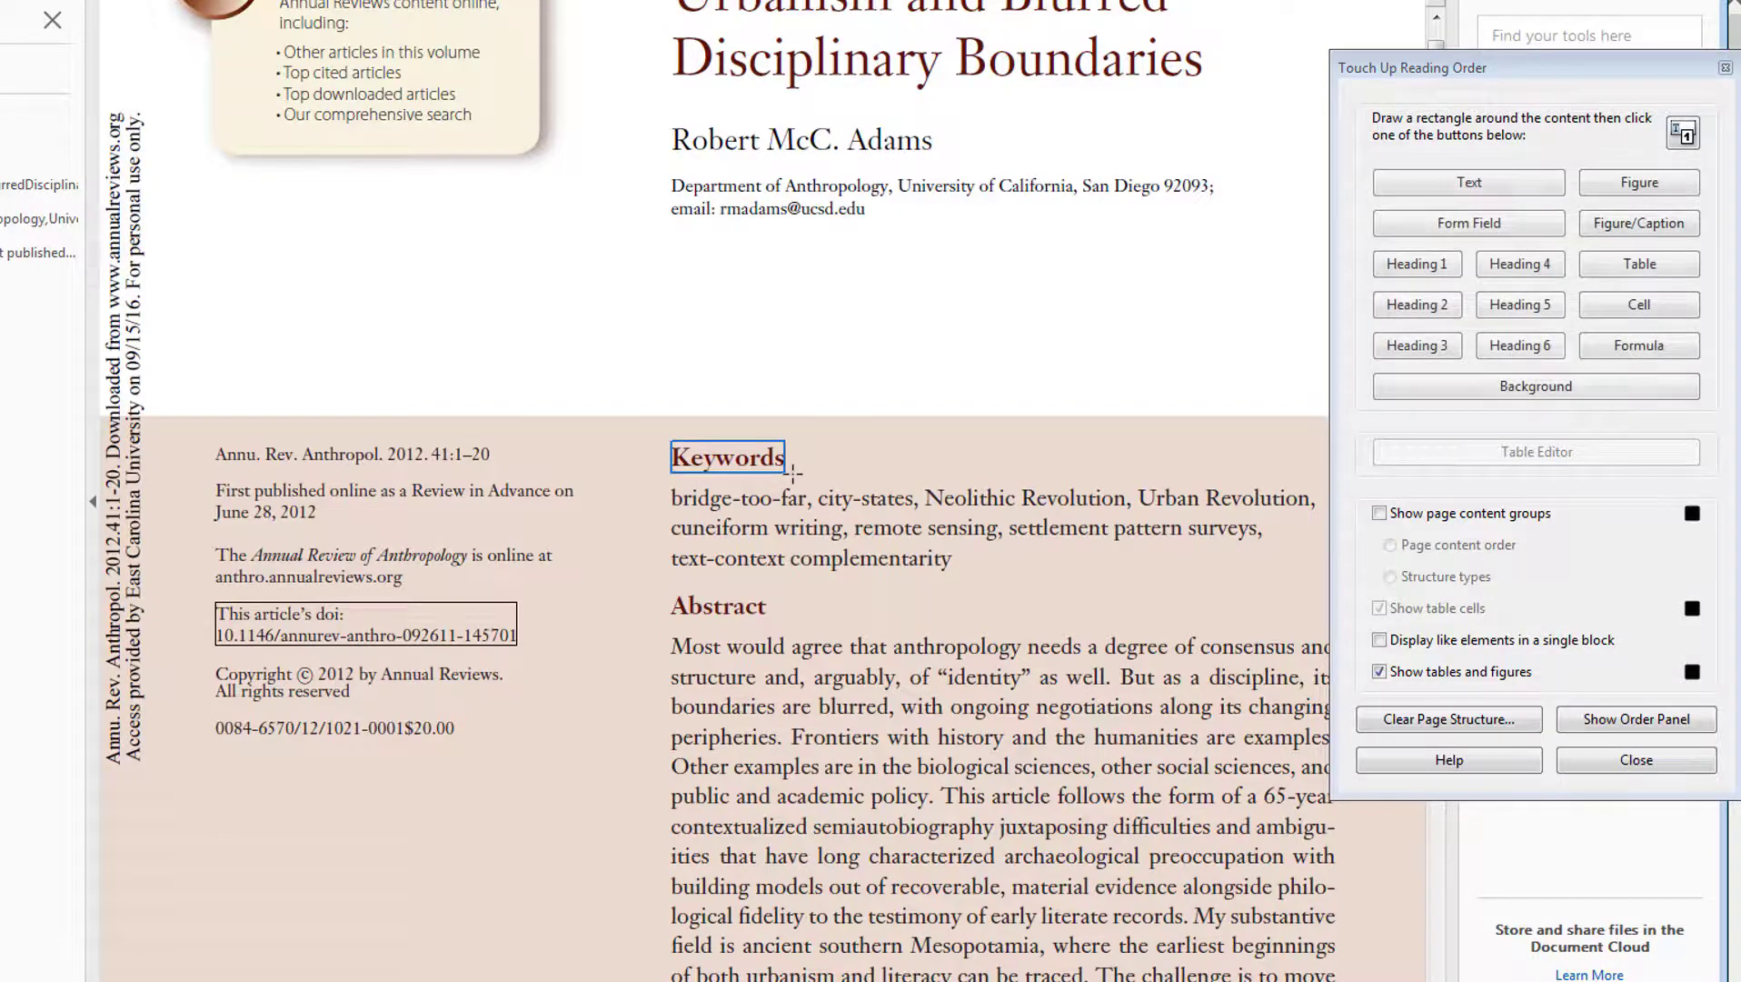
{"action": "left_click", "coordinate": [1418, 306]}
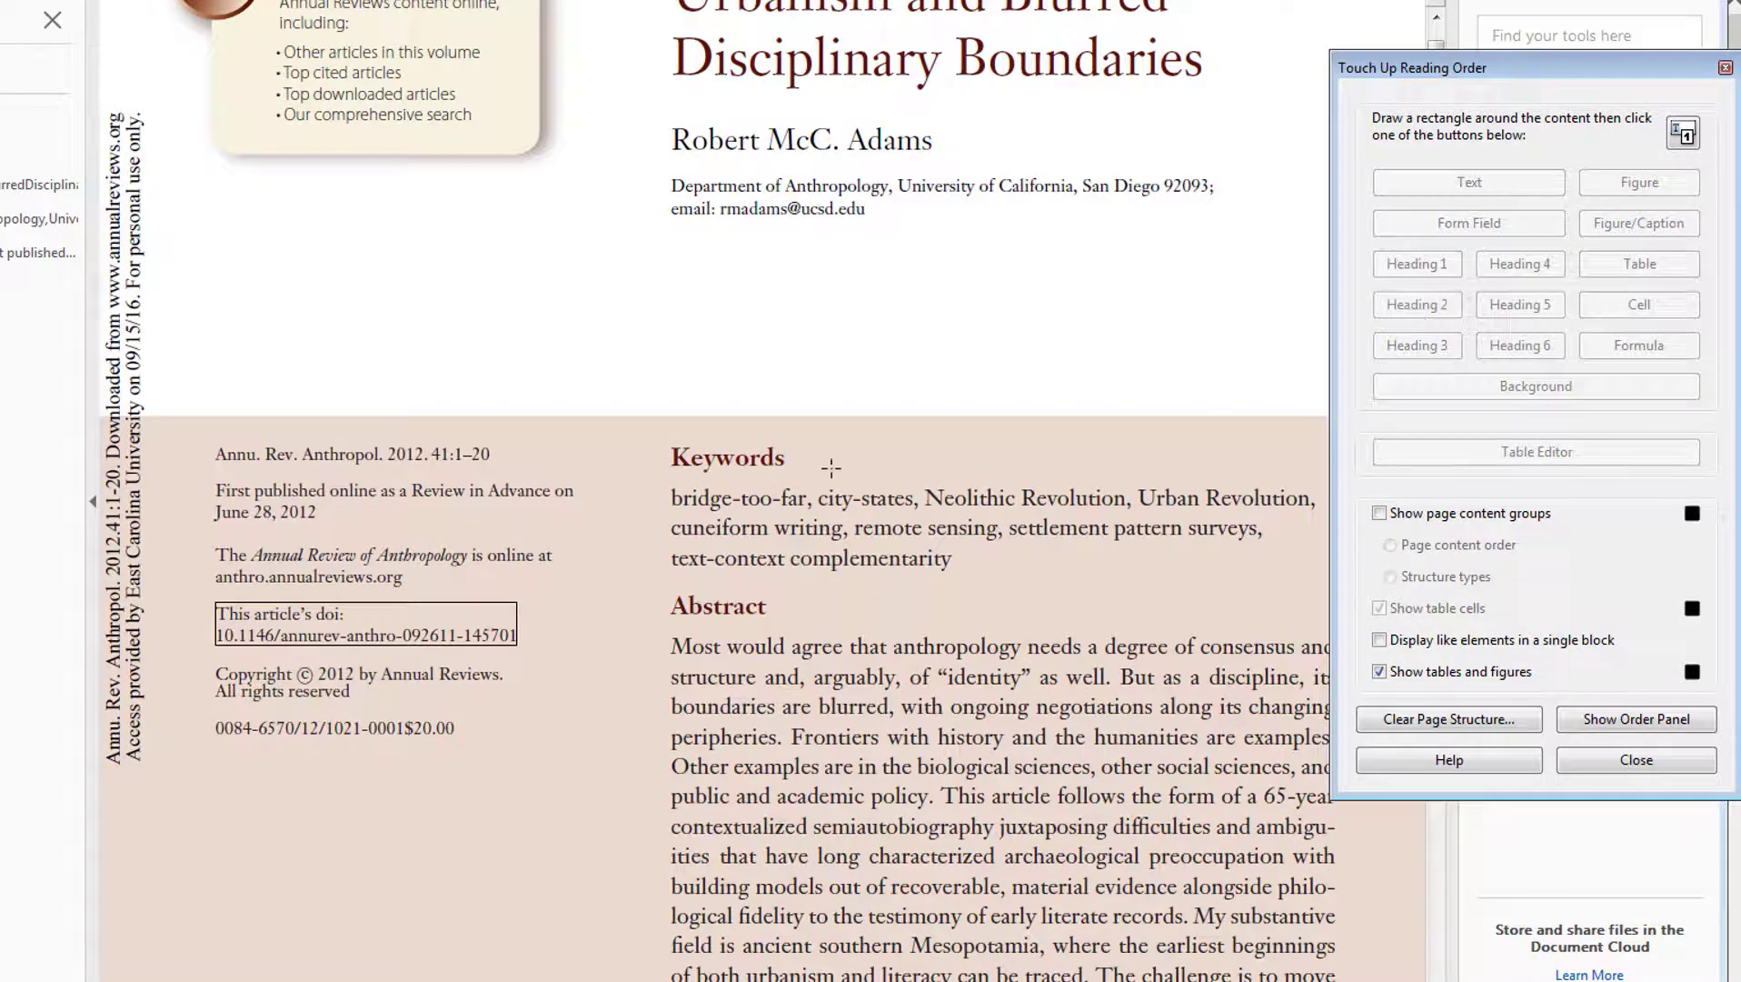
{"action": "left_click_drag", "start_coordinate": [658, 494], "coordinate": [1329, 583]}
{"action": "left_click", "coordinate": [1465, 185]}
{"action": "left_click_drag", "start_coordinate": [656, 588], "coordinate": [789, 627]}
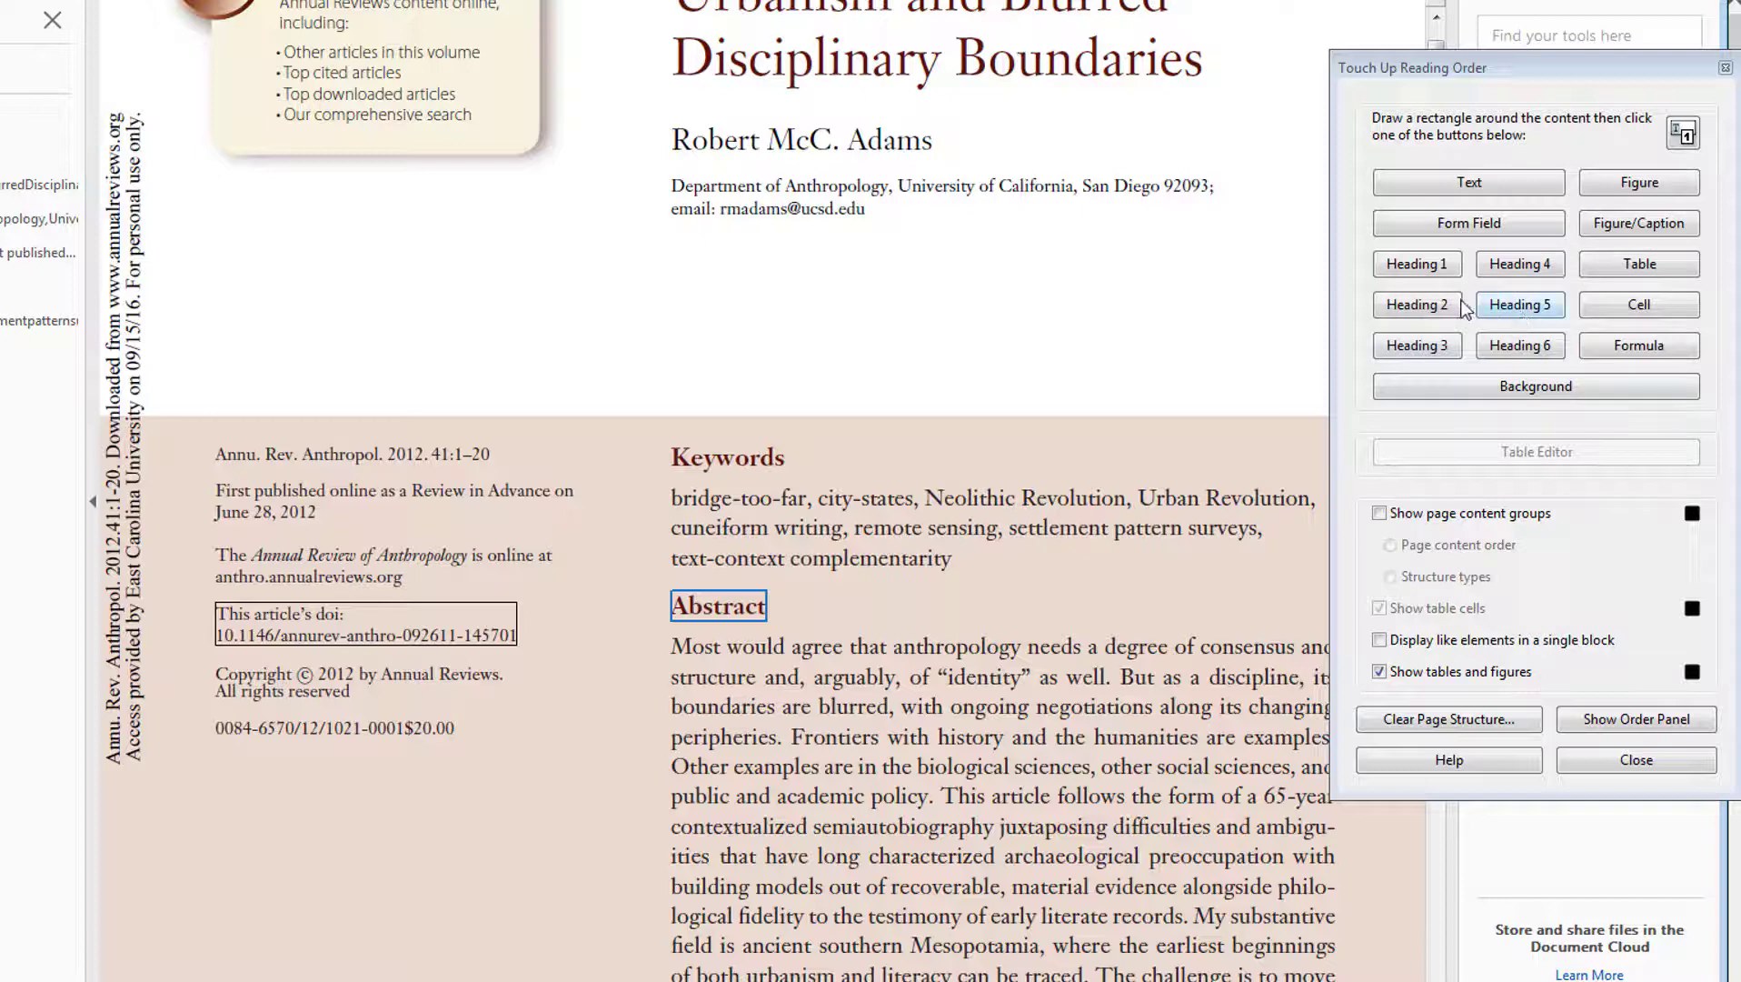
{"action": "left_click", "coordinate": [1450, 305]}
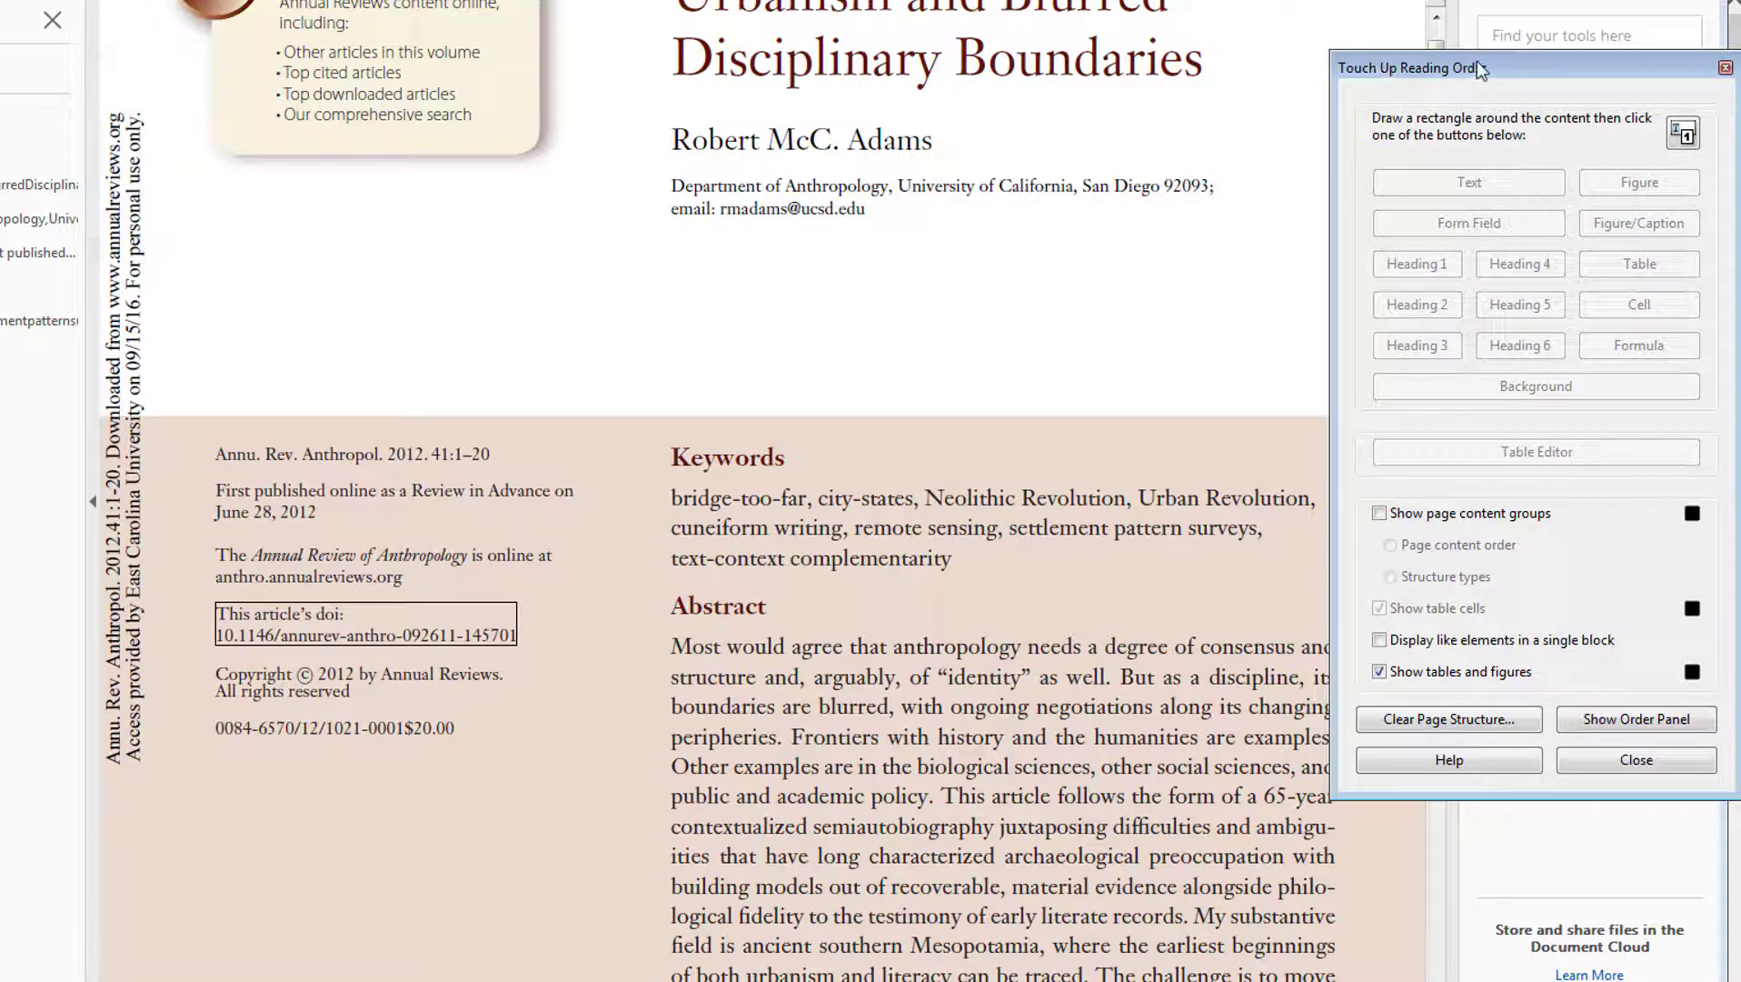
Tag the entire abstract paragraph on page 1 as Text and the page number below it as Heading 6
{"action": "left_click_drag", "start_coordinate": [660, 635], "coordinate": [1377, 980]}
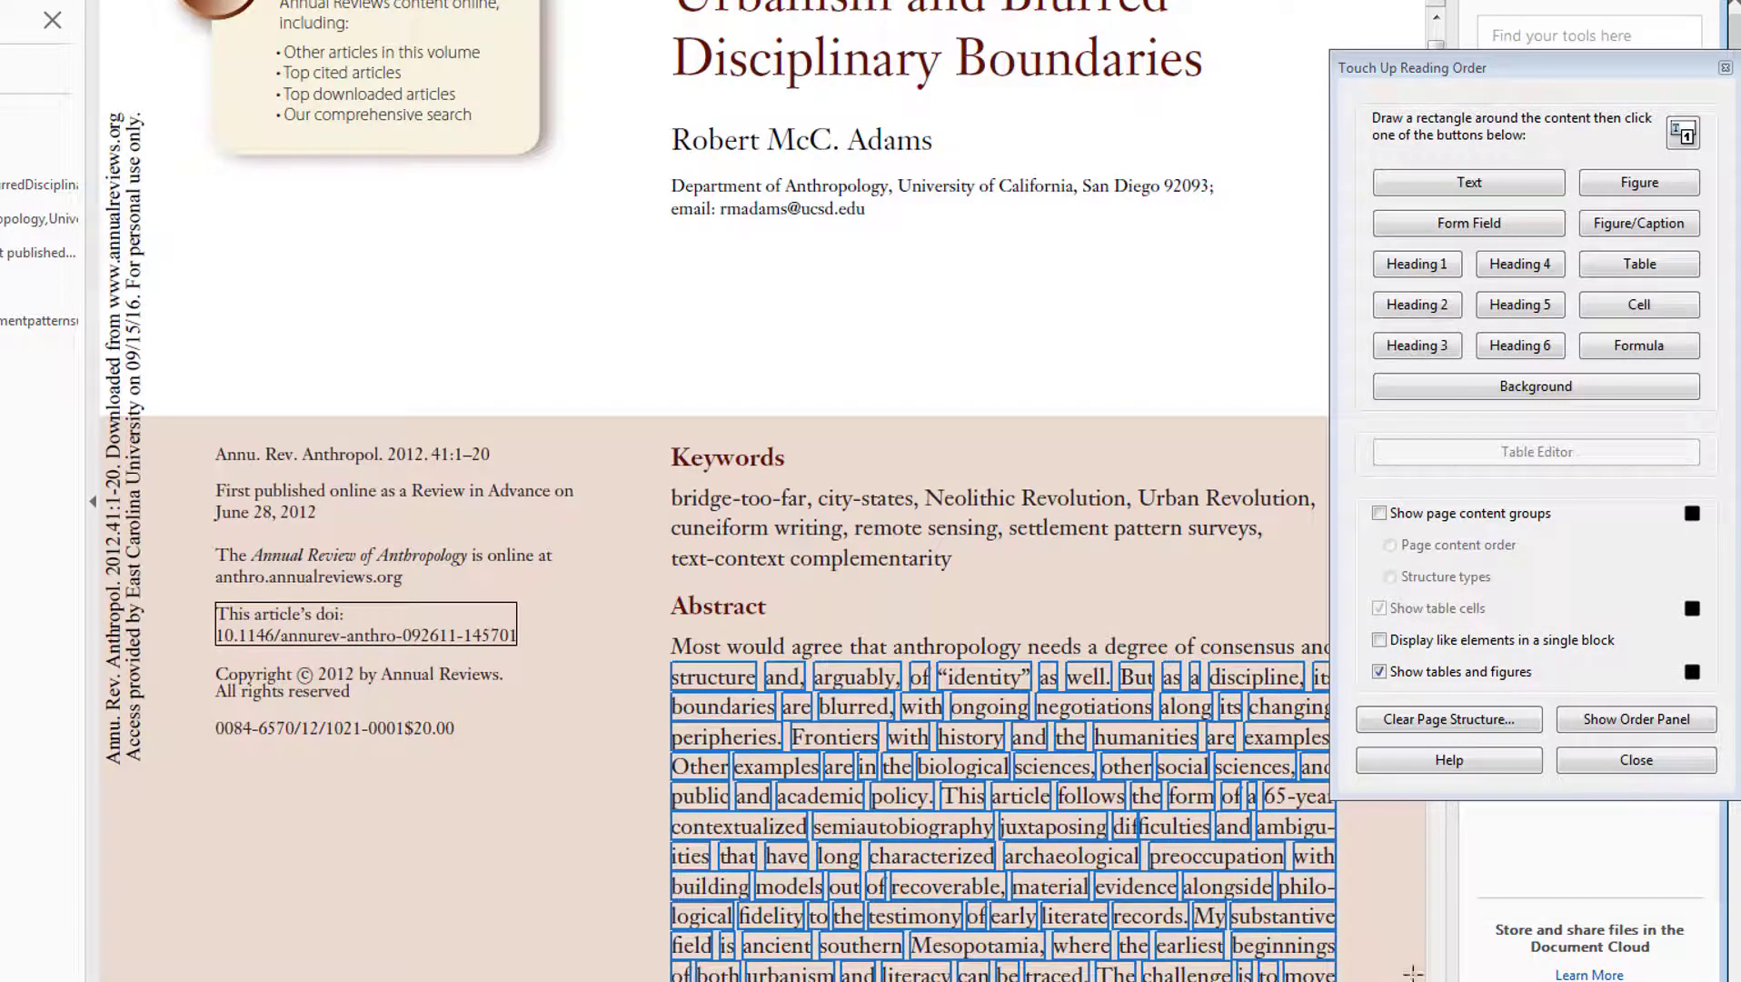
{"action": "scroll", "coordinate": [1159, 929], "scroll_direction": "down", "scroll_amount": 3}
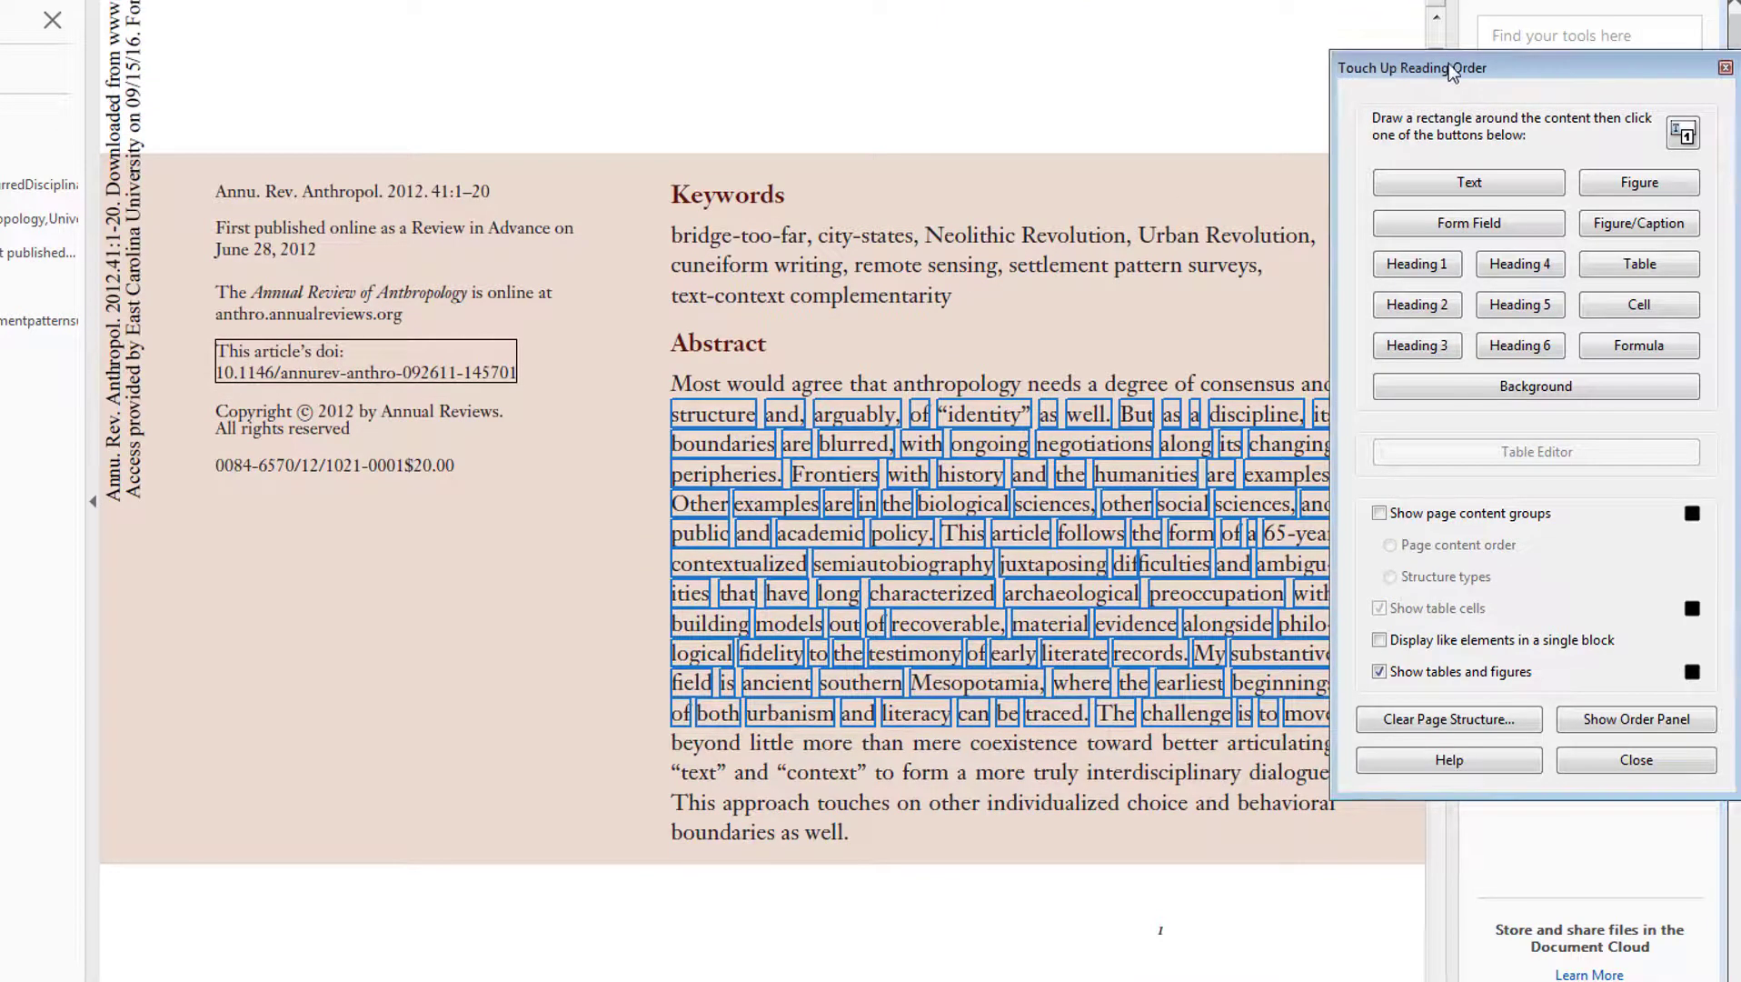
{"action": "left_click_drag", "start_coordinate": [1445, 61], "coordinate": [0, 471]}
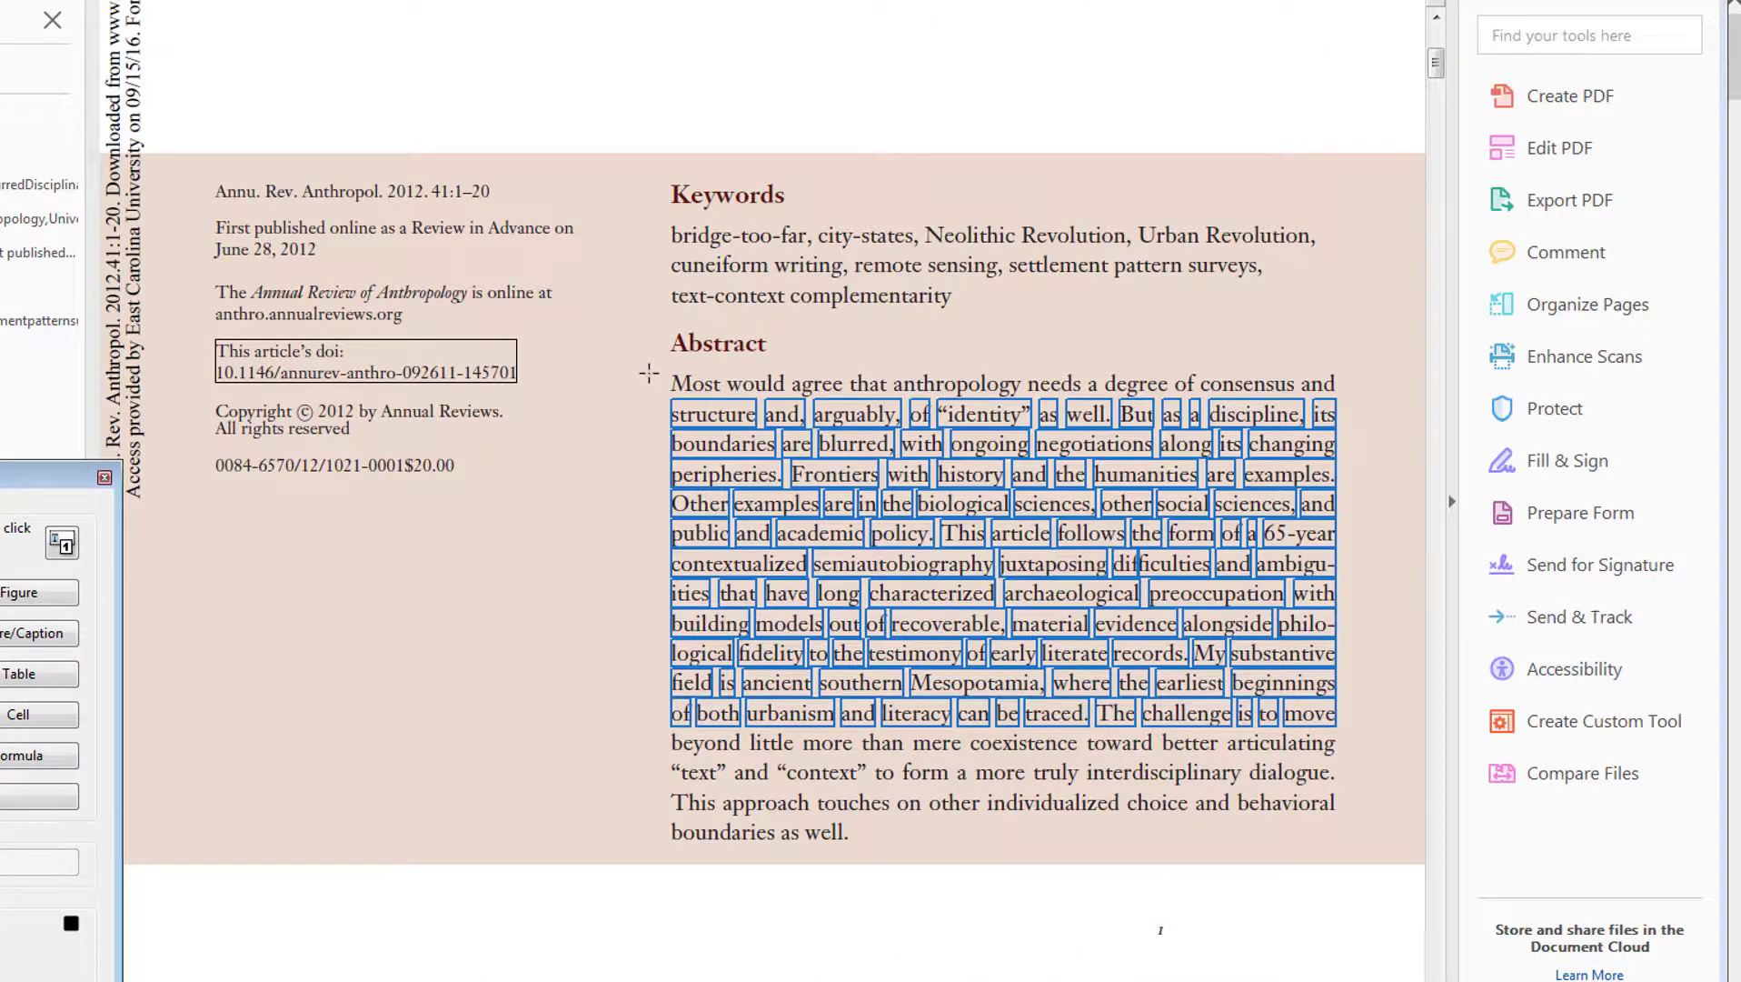
{"action": "left_click_drag", "start_coordinate": [649, 373], "coordinate": [1368, 863]}
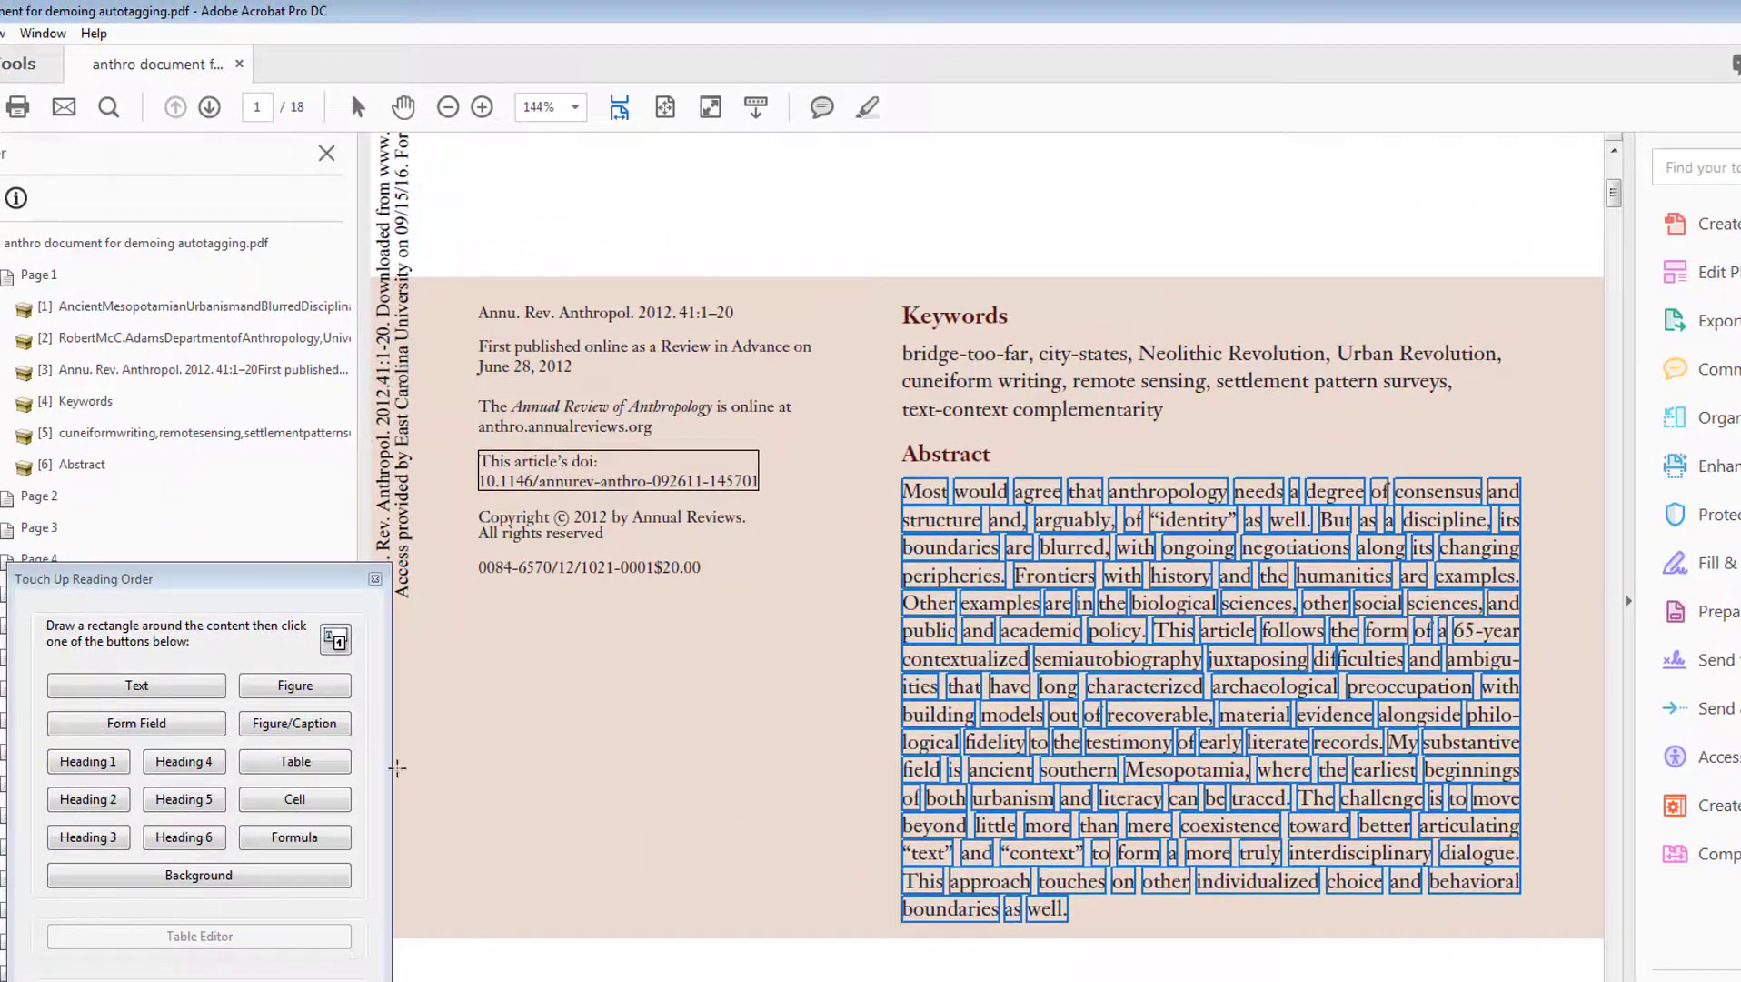
{"action": "left_click", "coordinate": [197, 690]}
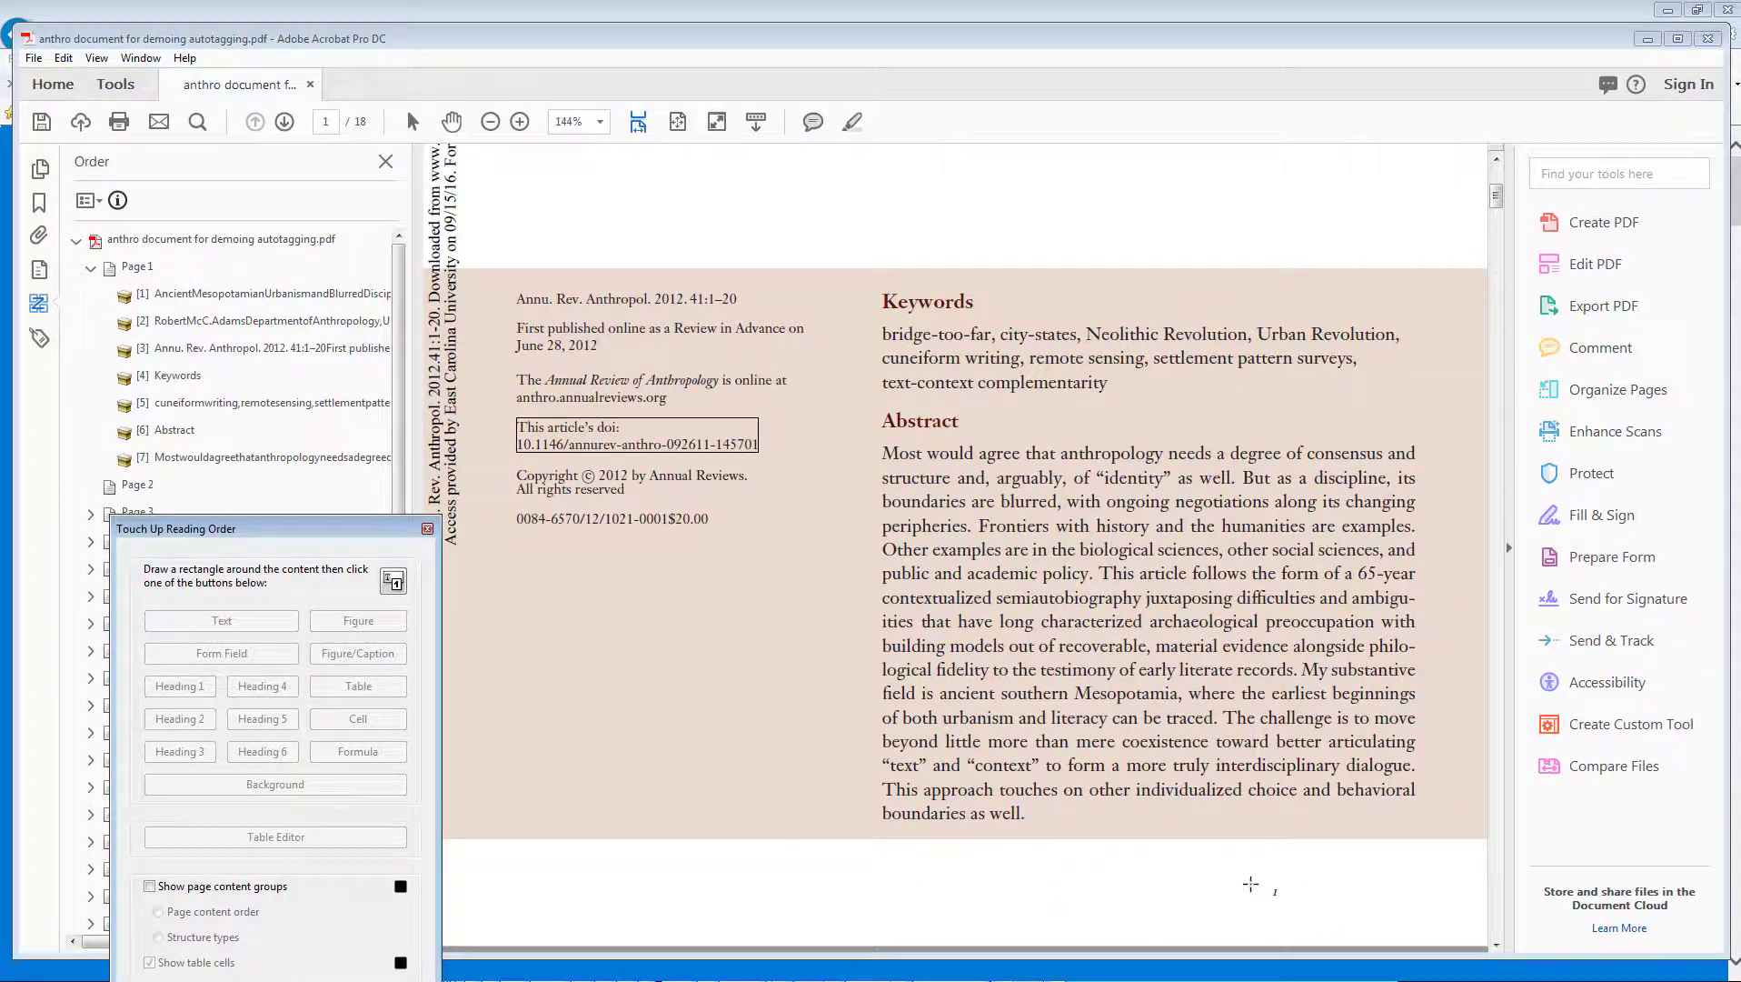
{"action": "left_click_drag", "start_coordinate": [1250, 883], "coordinate": [1310, 916]}
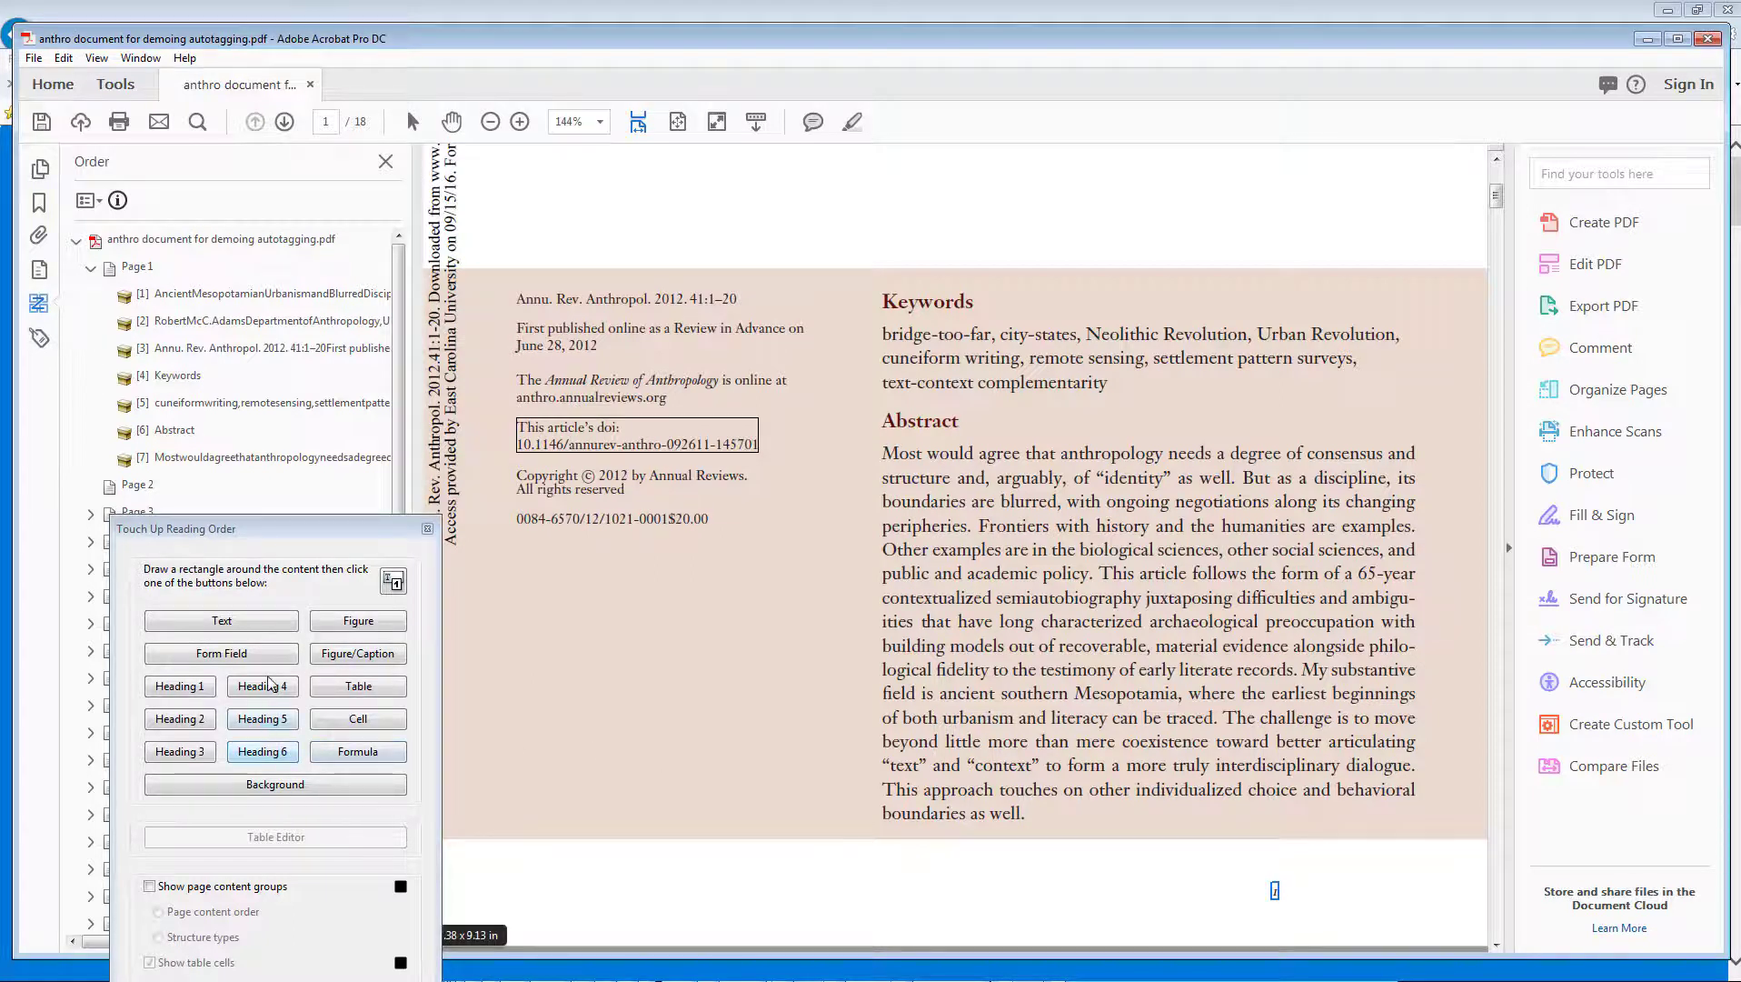
{"action": "left_click", "coordinate": [262, 752]}
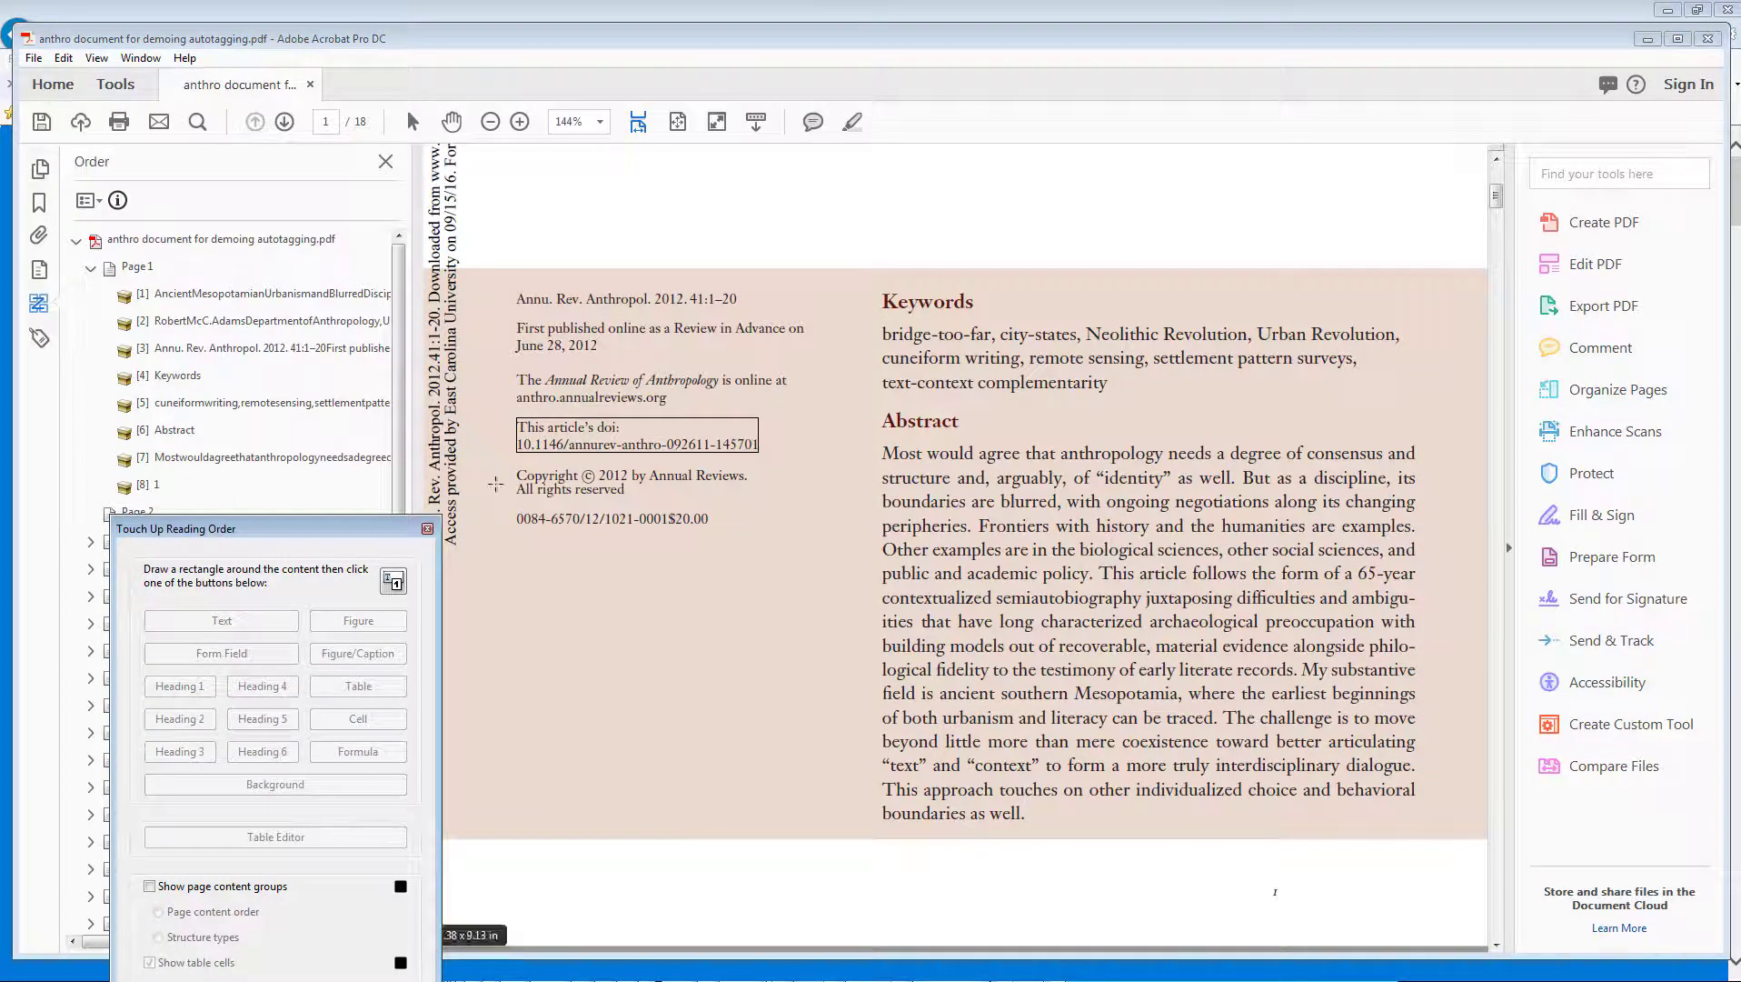
Tag the INTRODUCTION title on page 2 as Heading 2
{"action": "scroll", "coordinate": [625, 681], "scroll_direction": "down", "scroll_amount": 3}
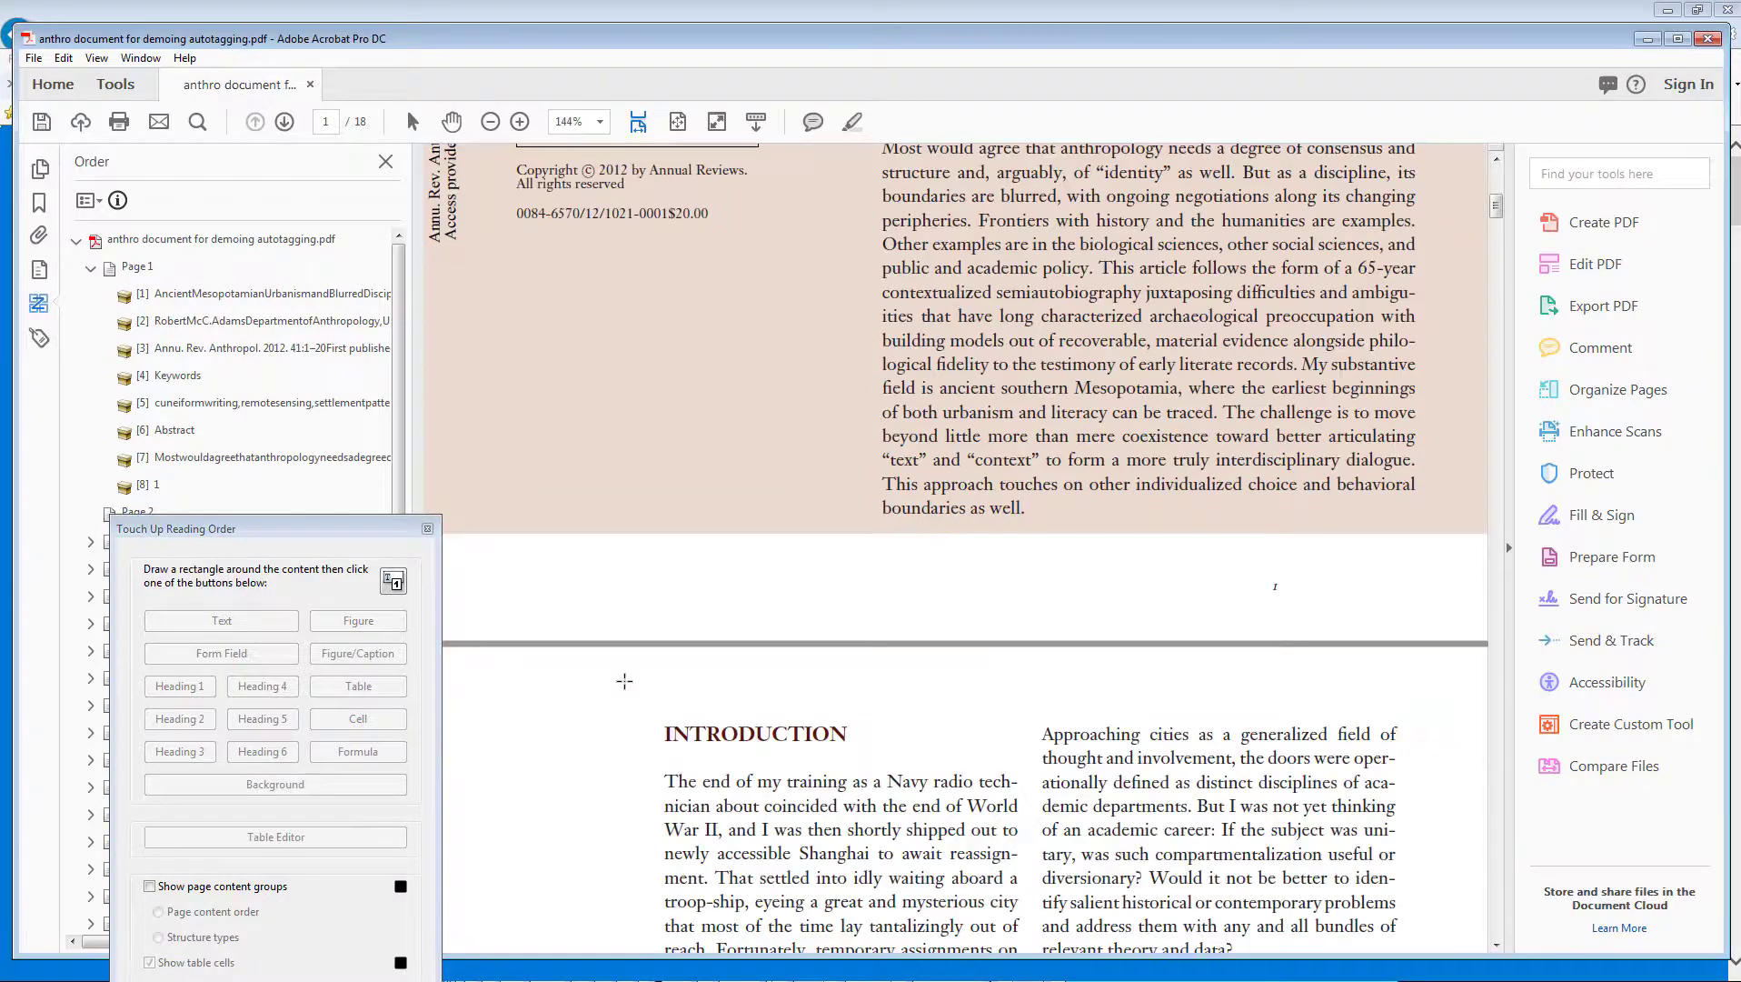
{"action": "scroll", "coordinate": [625, 681], "scroll_direction": "down", "scroll_amount": 5}
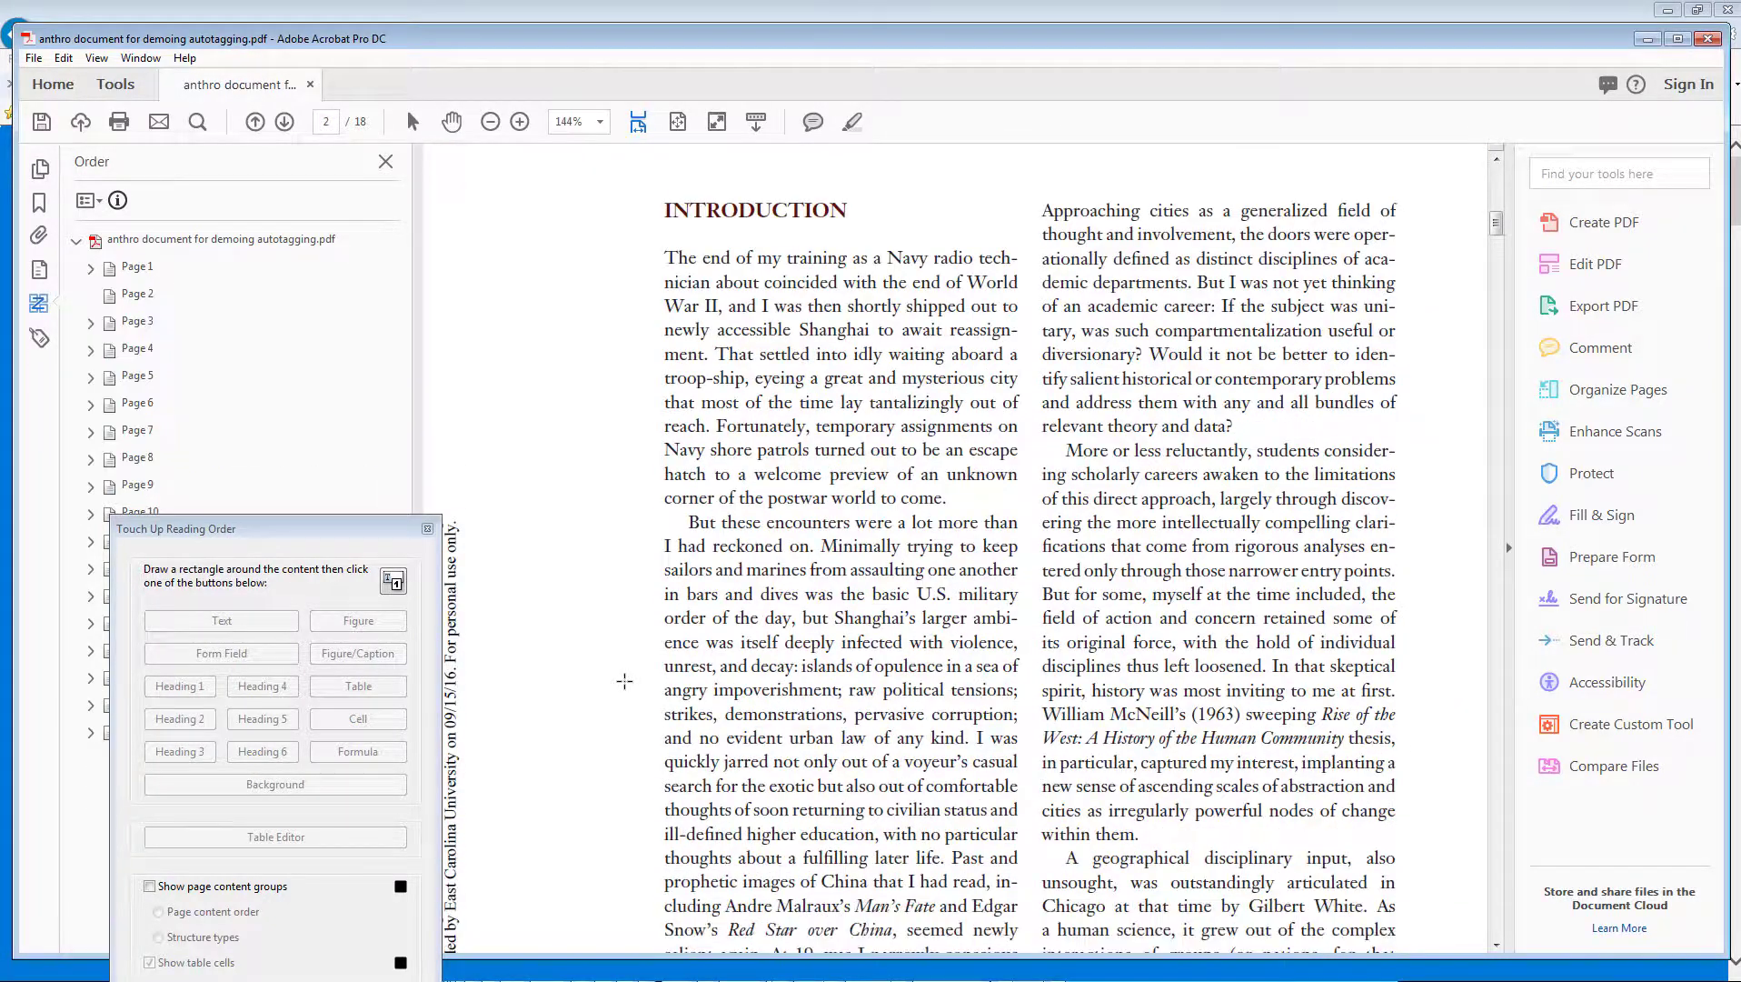
{"action": "left_click", "coordinate": [491, 122]}
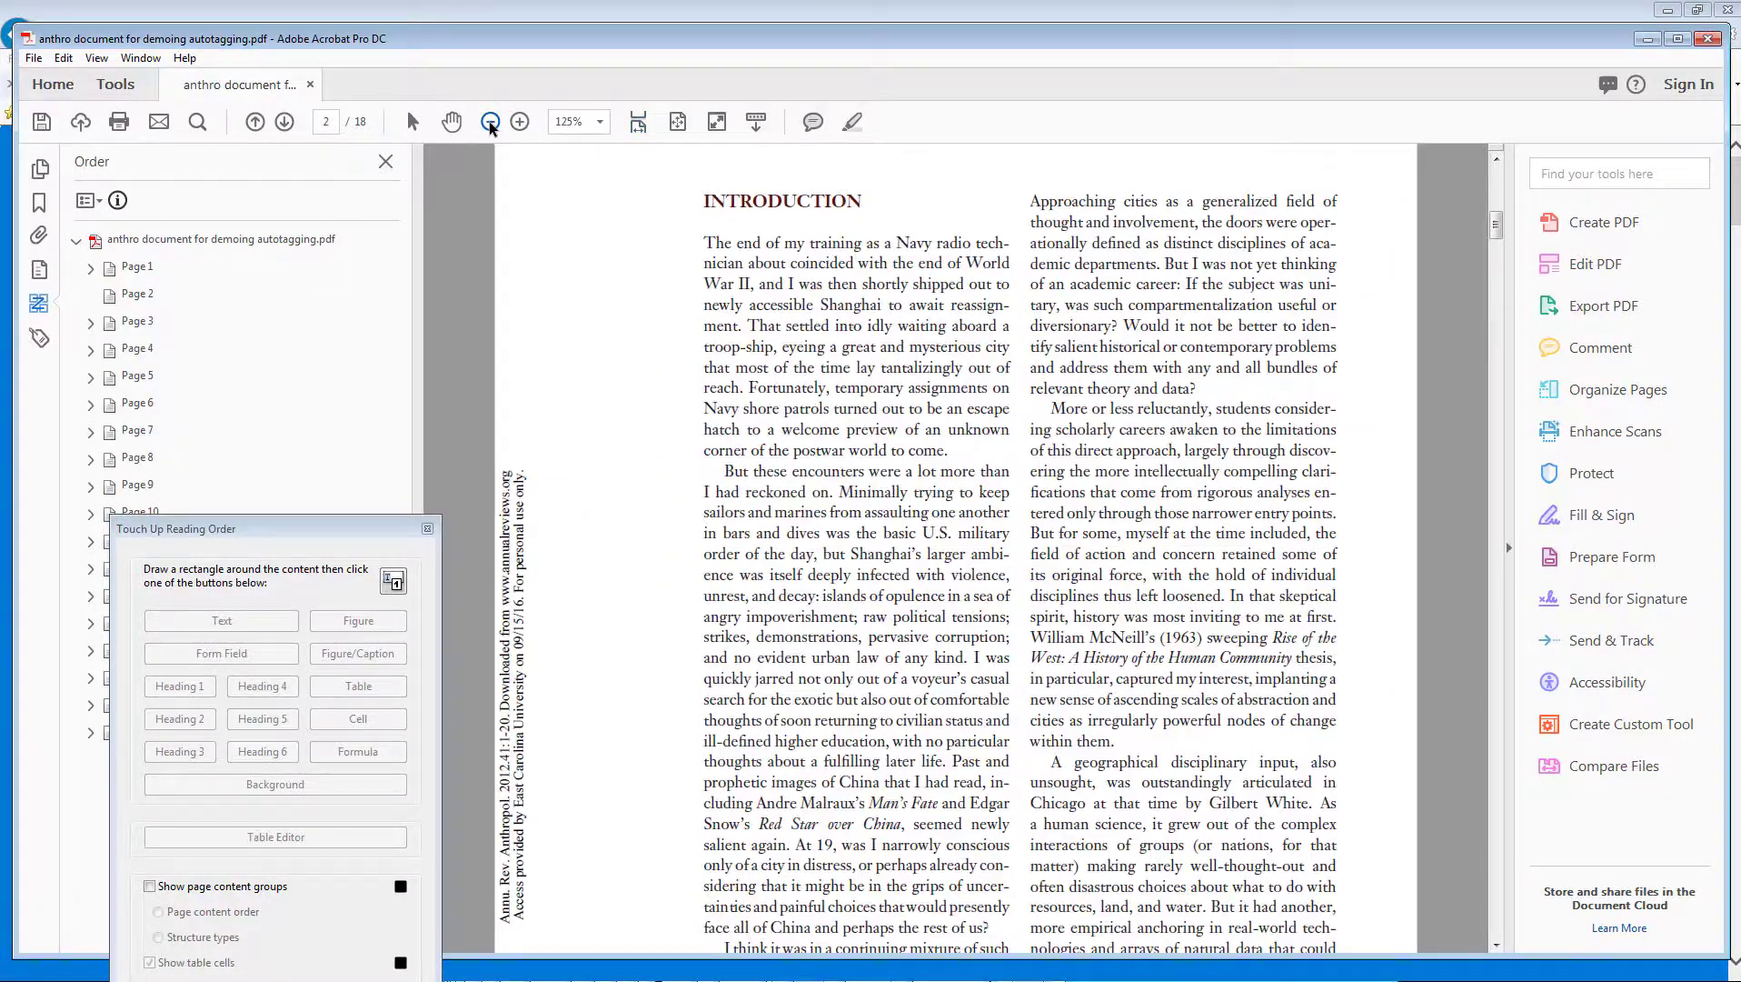
{"action": "left_click", "coordinate": [491, 123]}
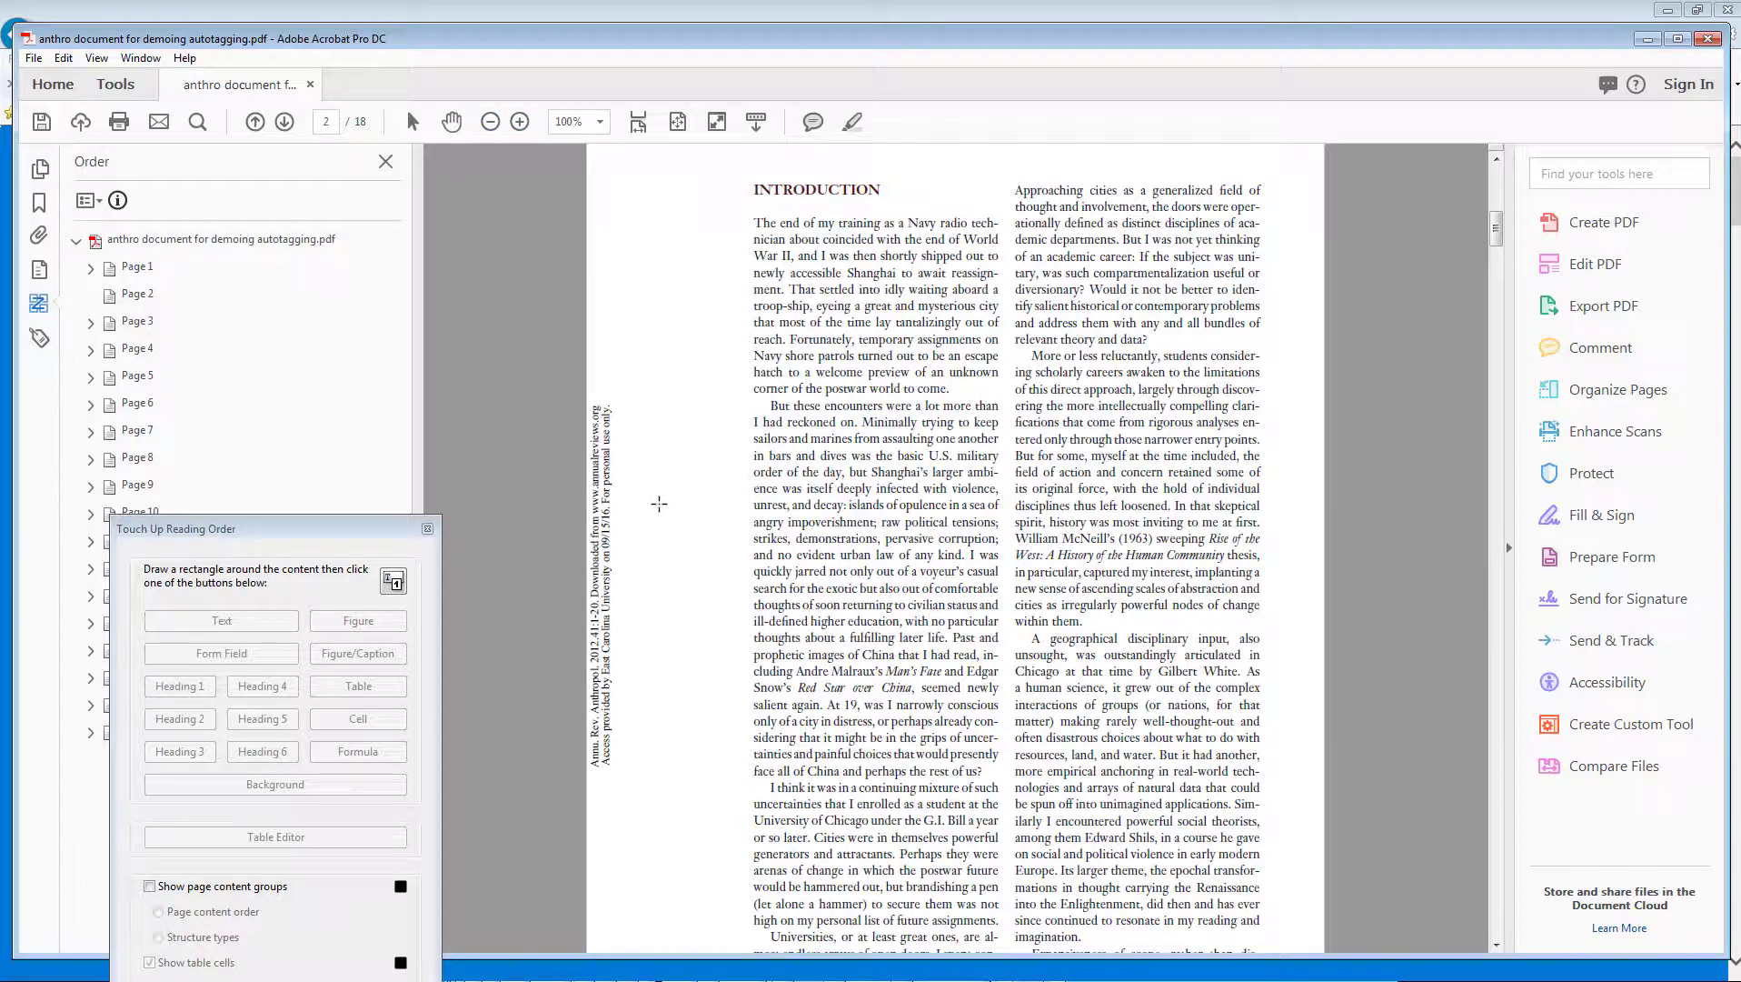
{"action": "left_click_drag", "start_coordinate": [736, 177], "coordinate": [888, 211]}
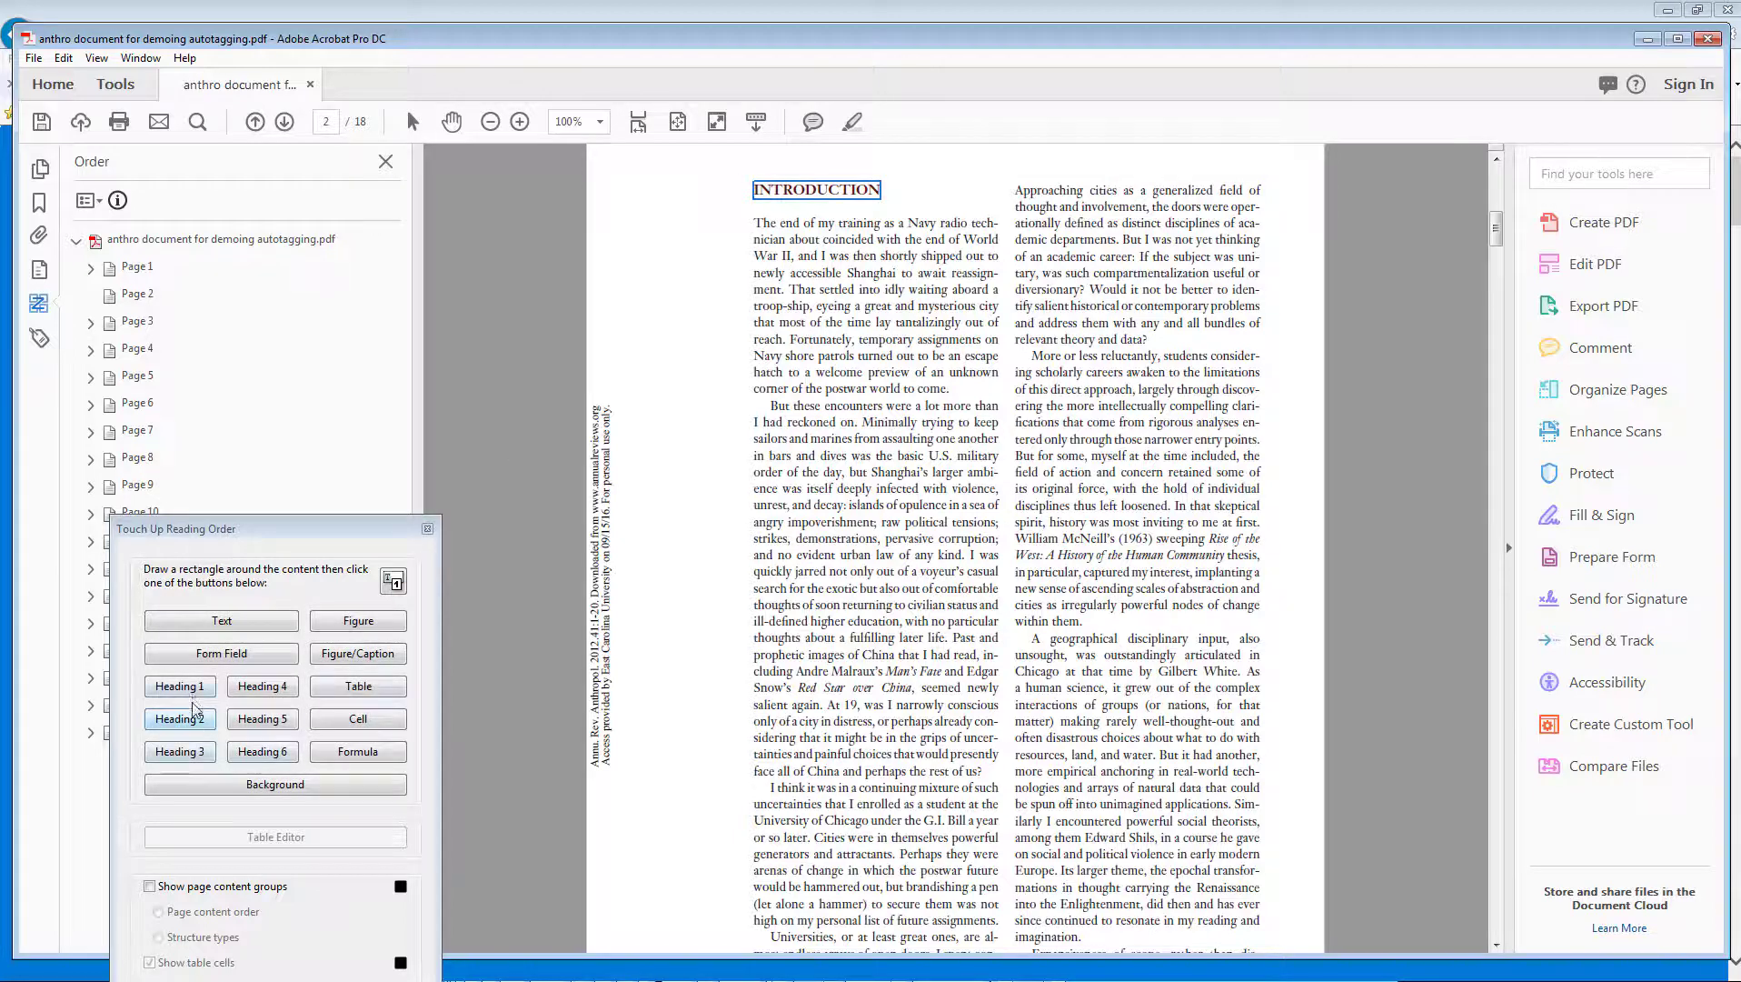
{"action": "left_click", "coordinate": [192, 716]}
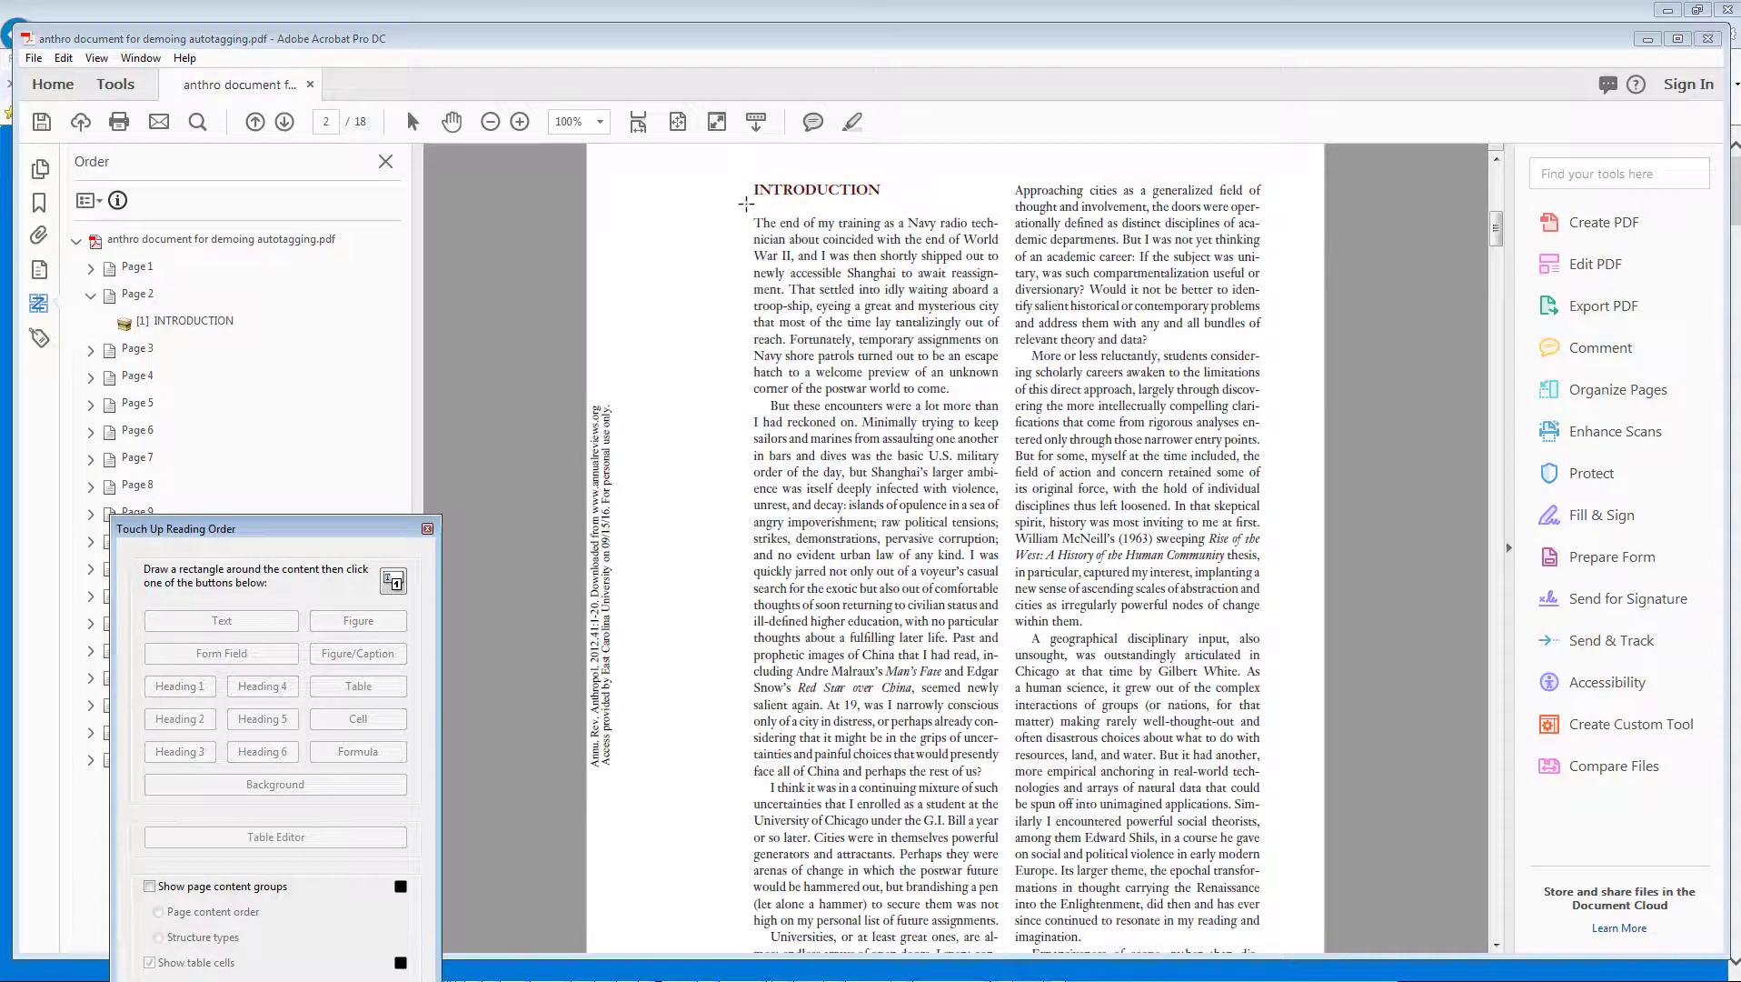
Tag the left body column on page 2 and the right body column as two separate Text blocks
{"action": "left_click_drag", "start_coordinate": [746, 205], "coordinate": [1004, 950]}
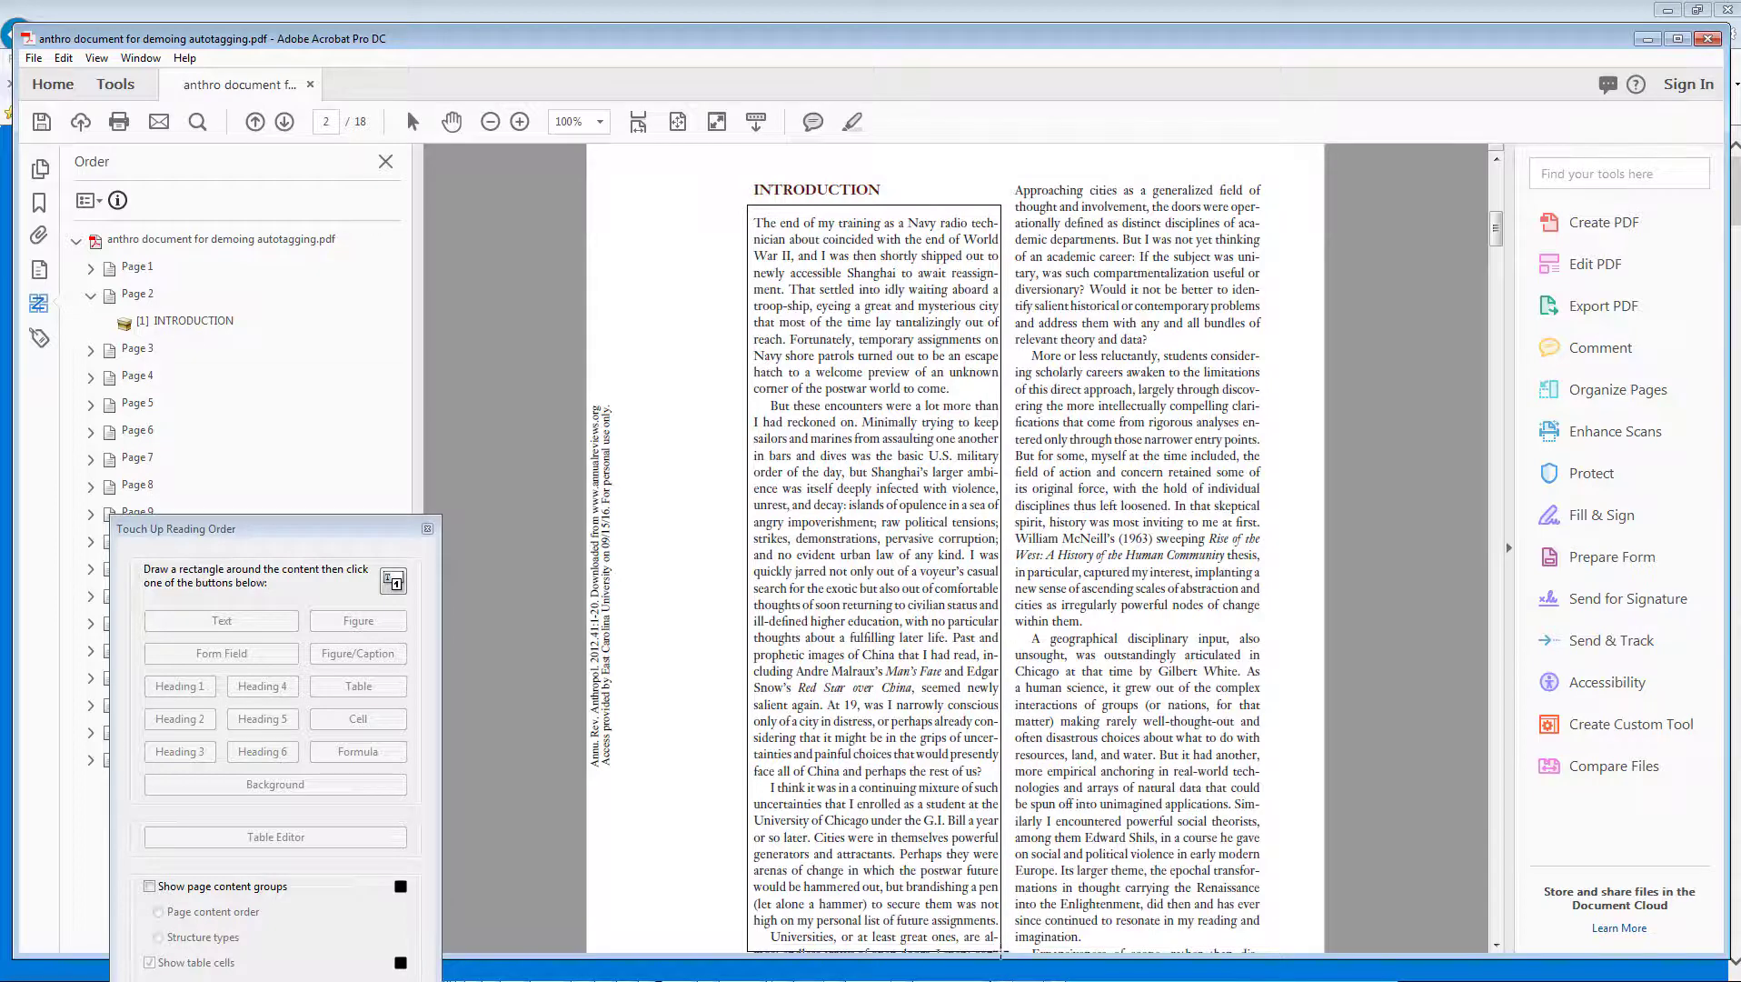
{"action": "left_click", "coordinate": [625, 226]}
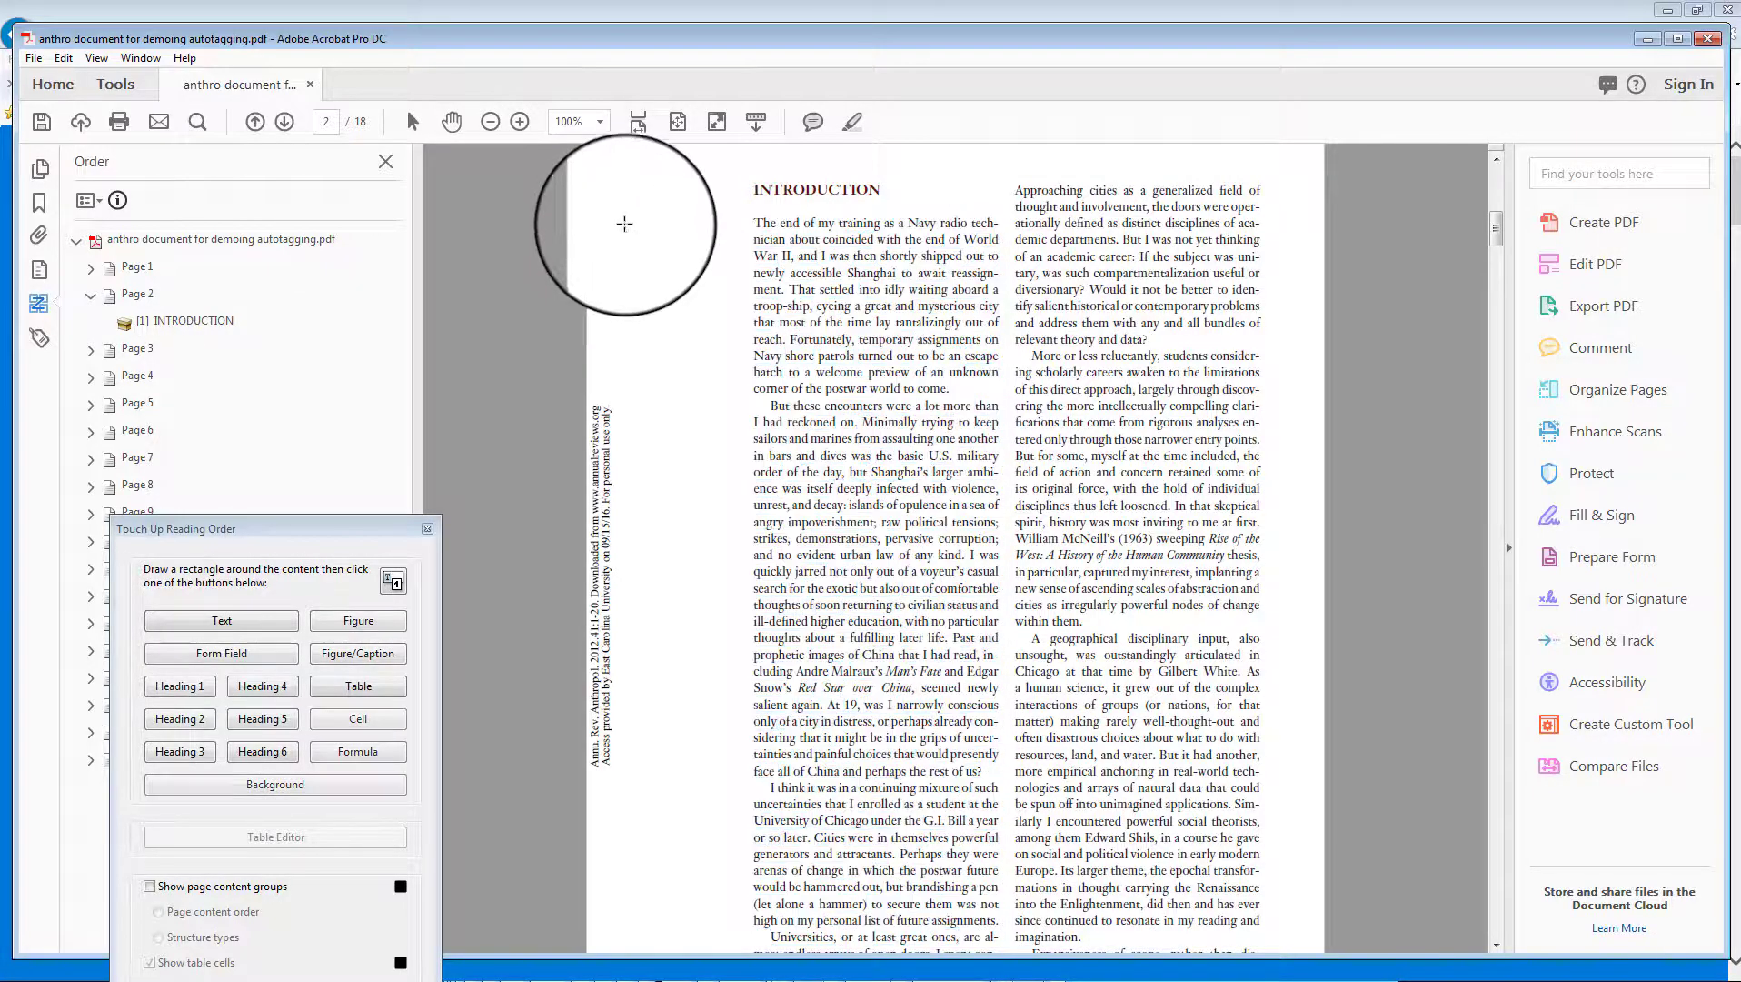
{"action": "left_click", "coordinate": [490, 122]}
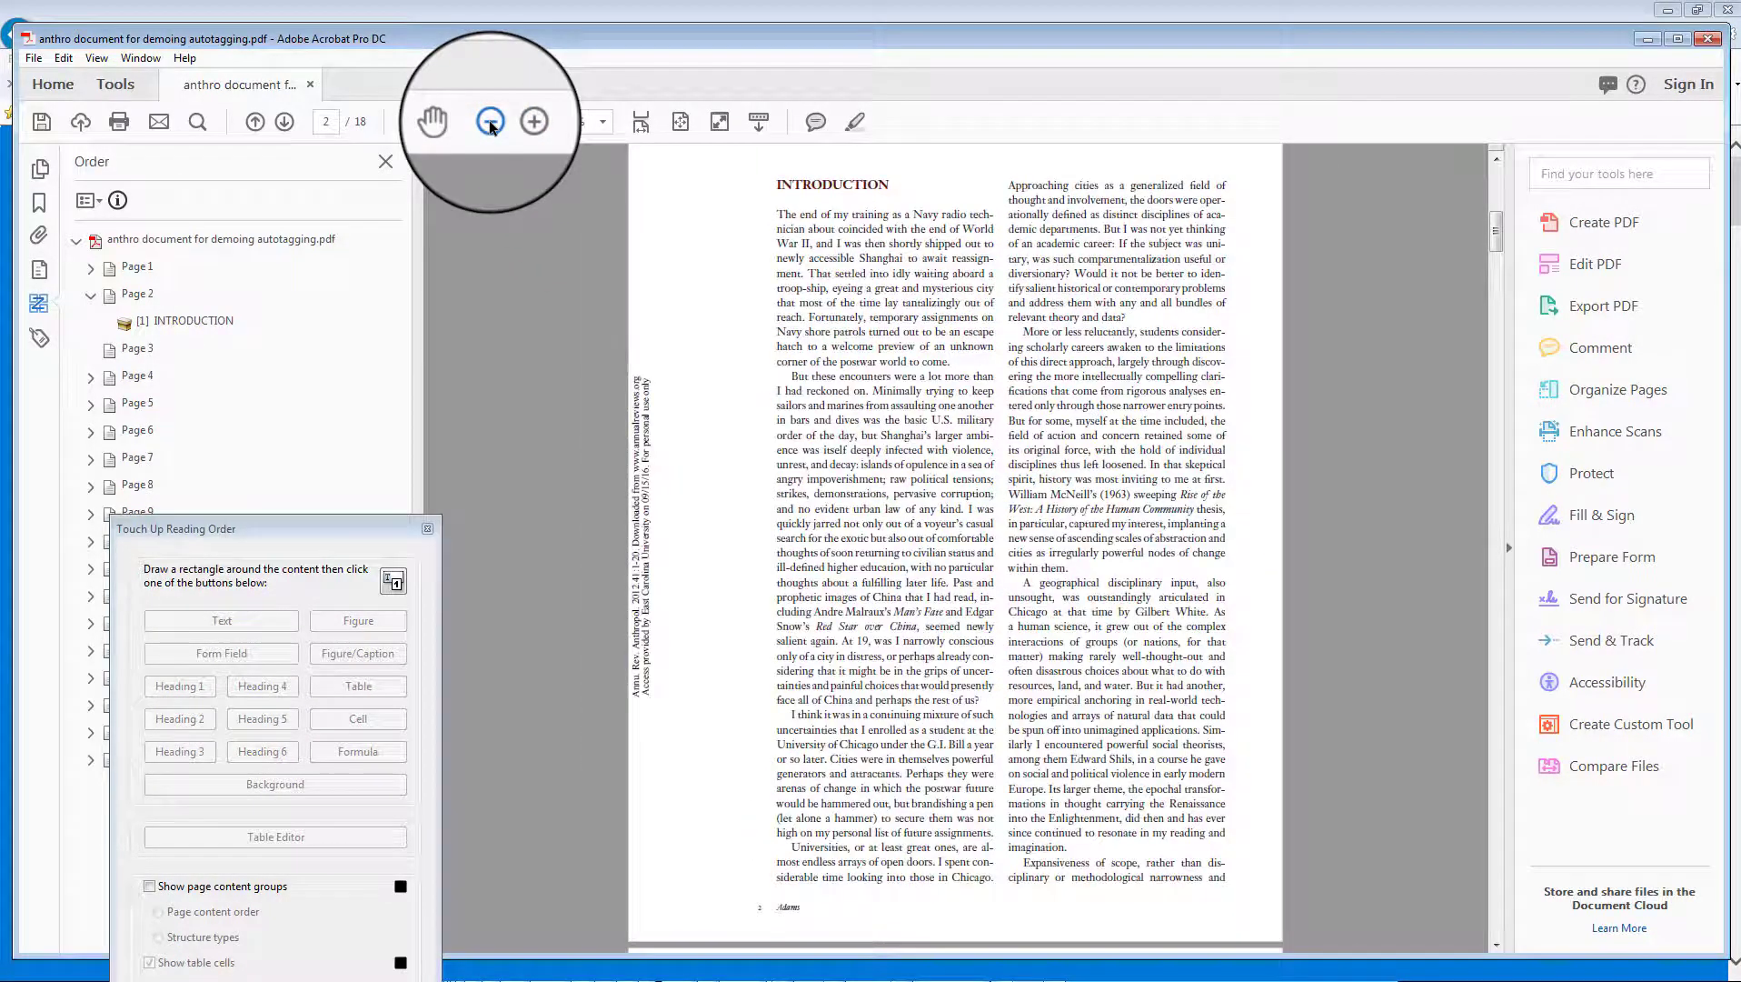
{"action": "left_click_drag", "start_coordinate": [769, 202], "coordinate": [994, 889]}
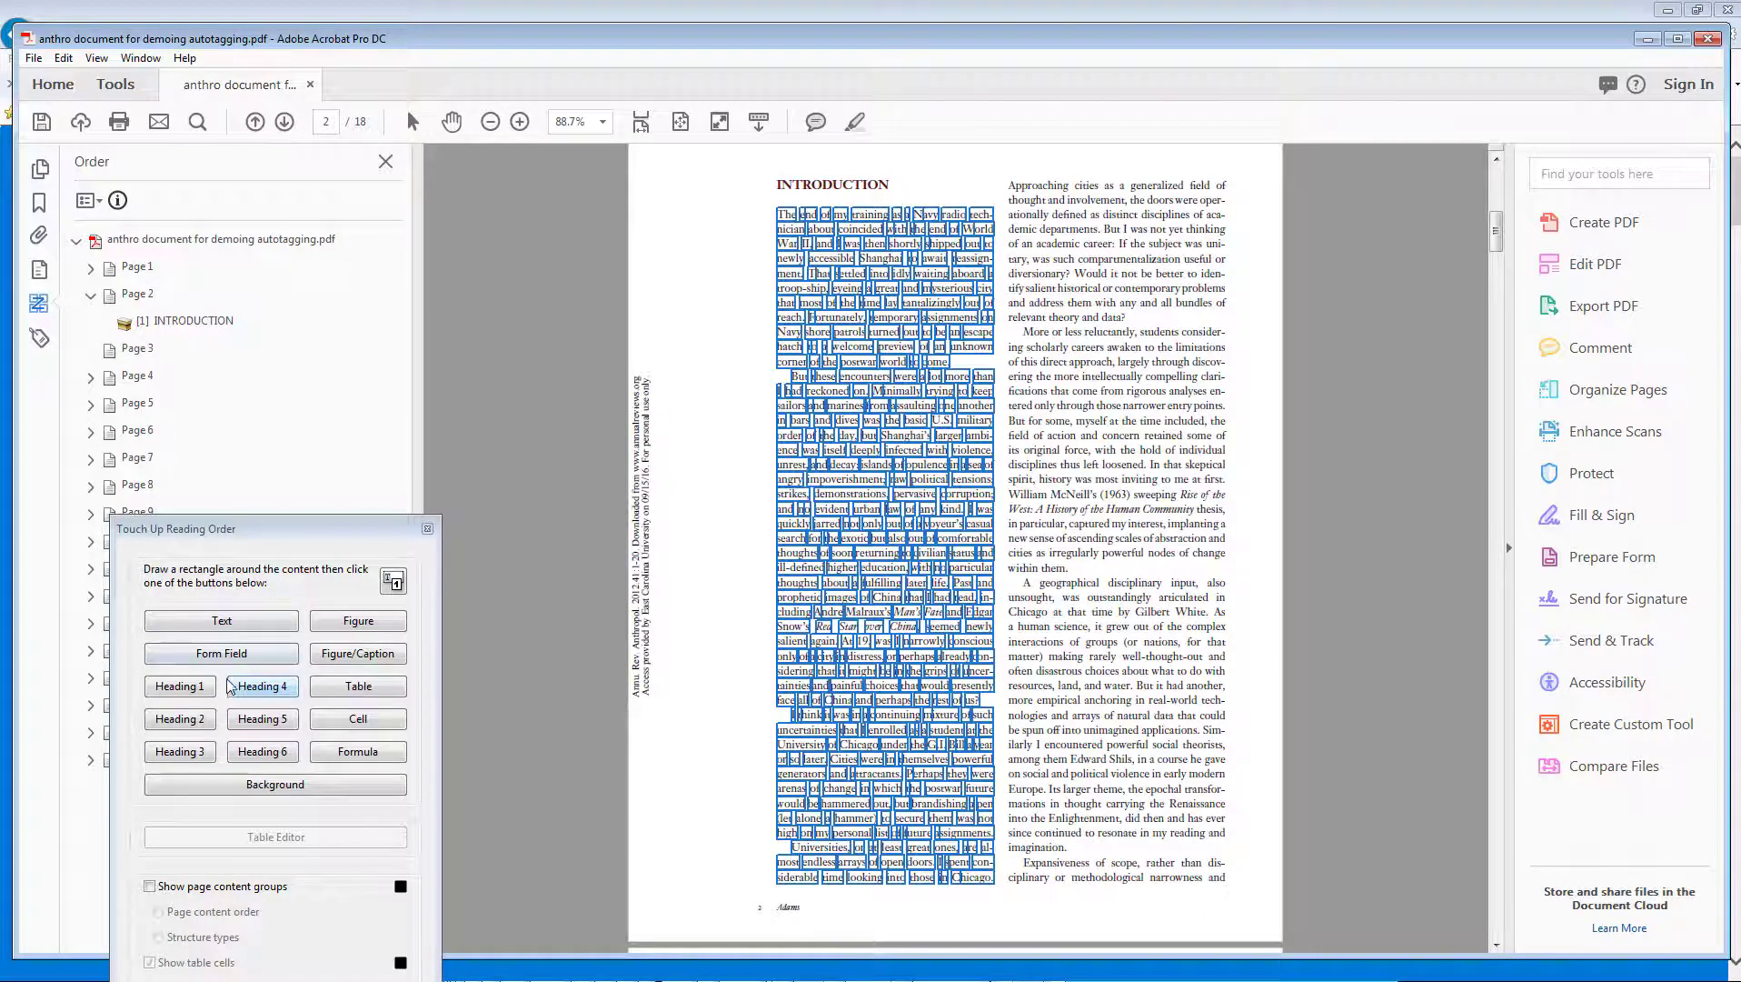
{"action": "left_click", "coordinate": [224, 621]}
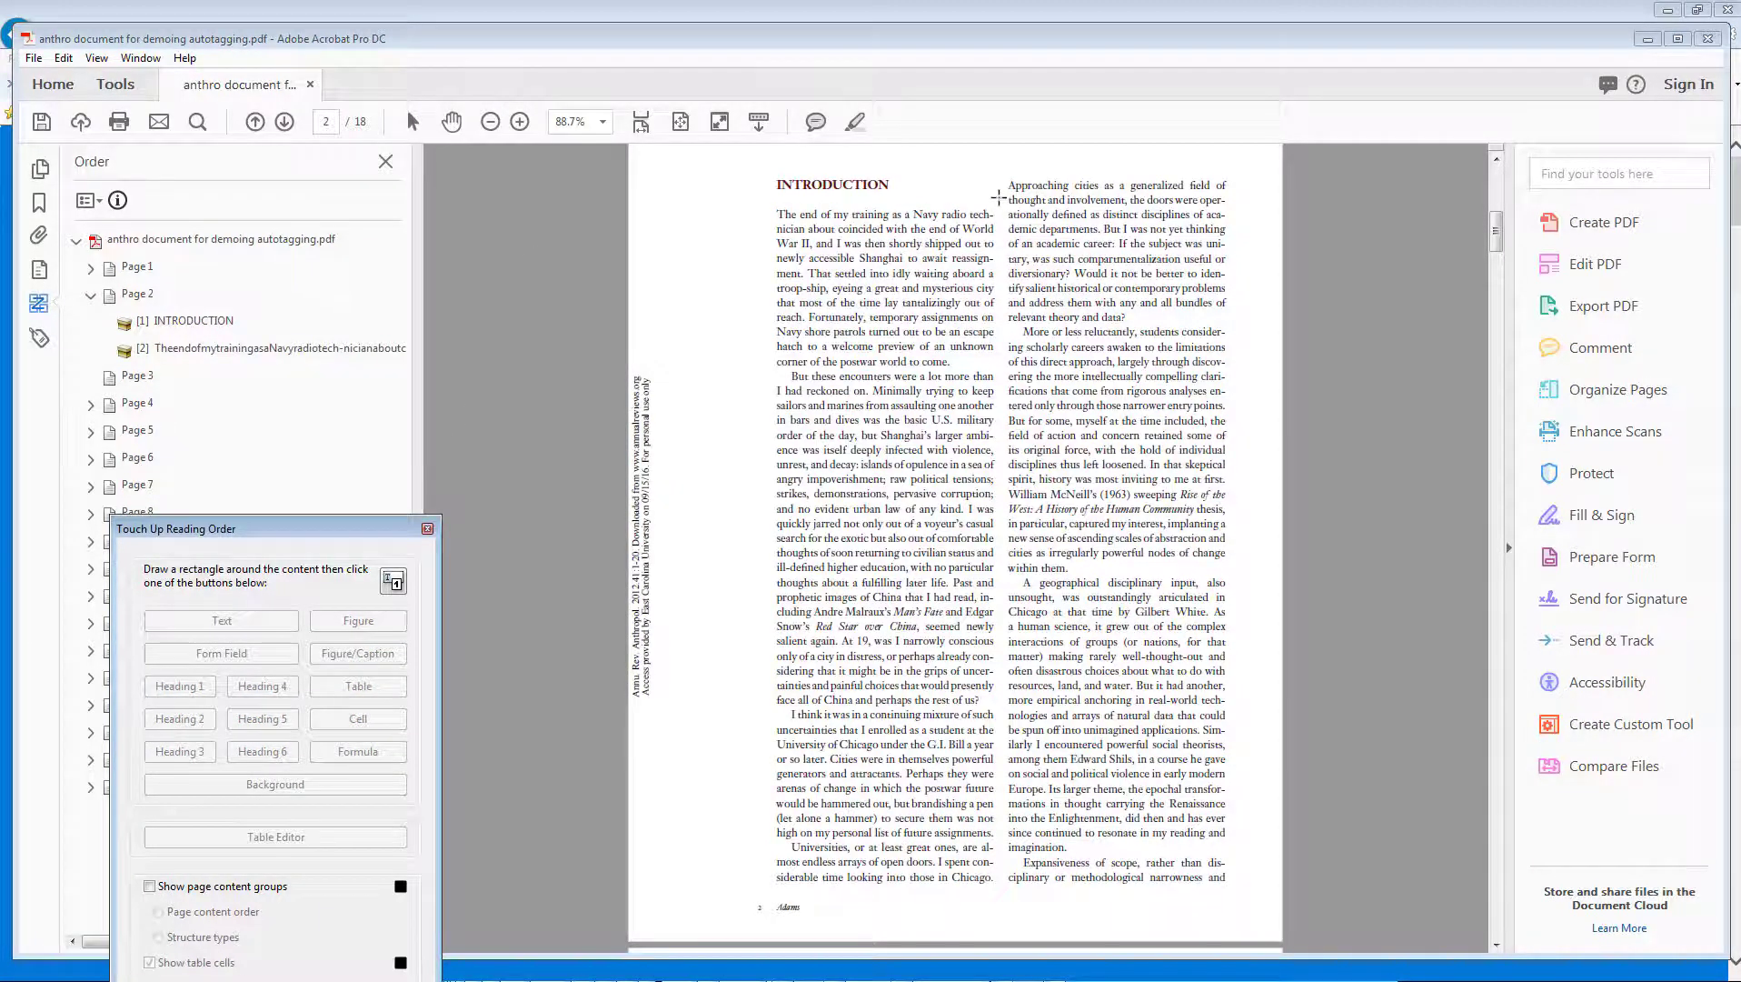
{"action": "left_click_drag", "start_coordinate": [1007, 179], "coordinate": [1226, 909]}
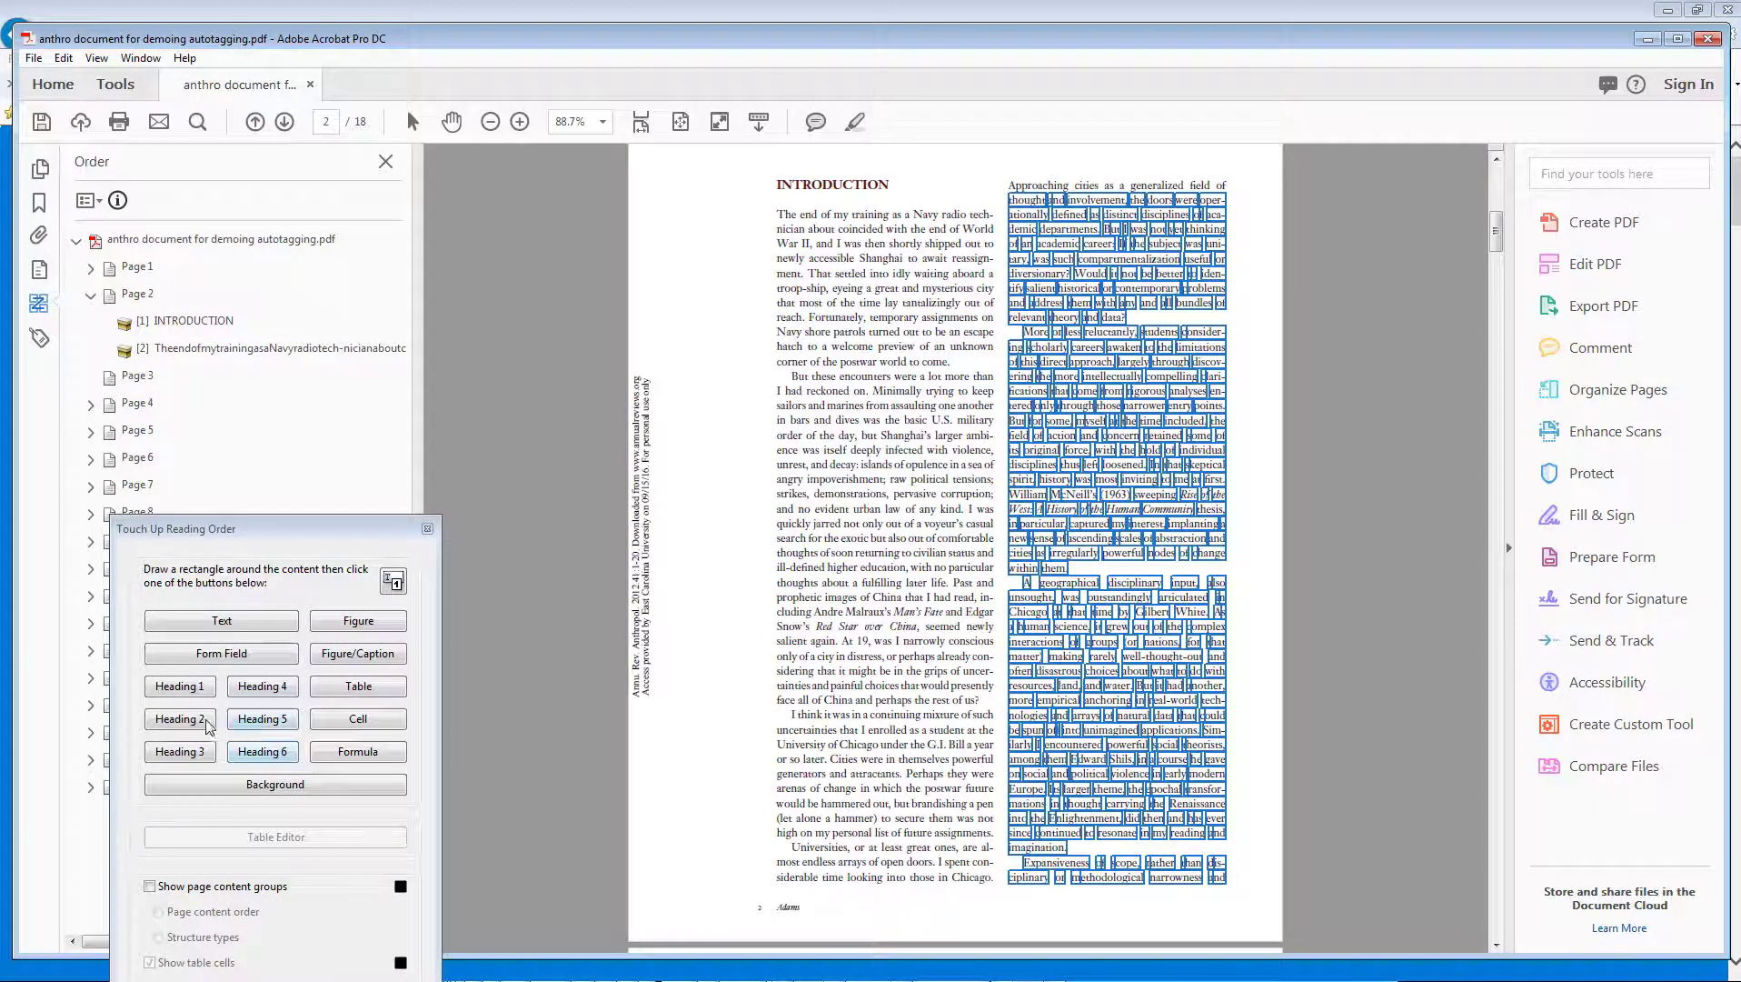
{"action": "left_click", "coordinate": [222, 620]}
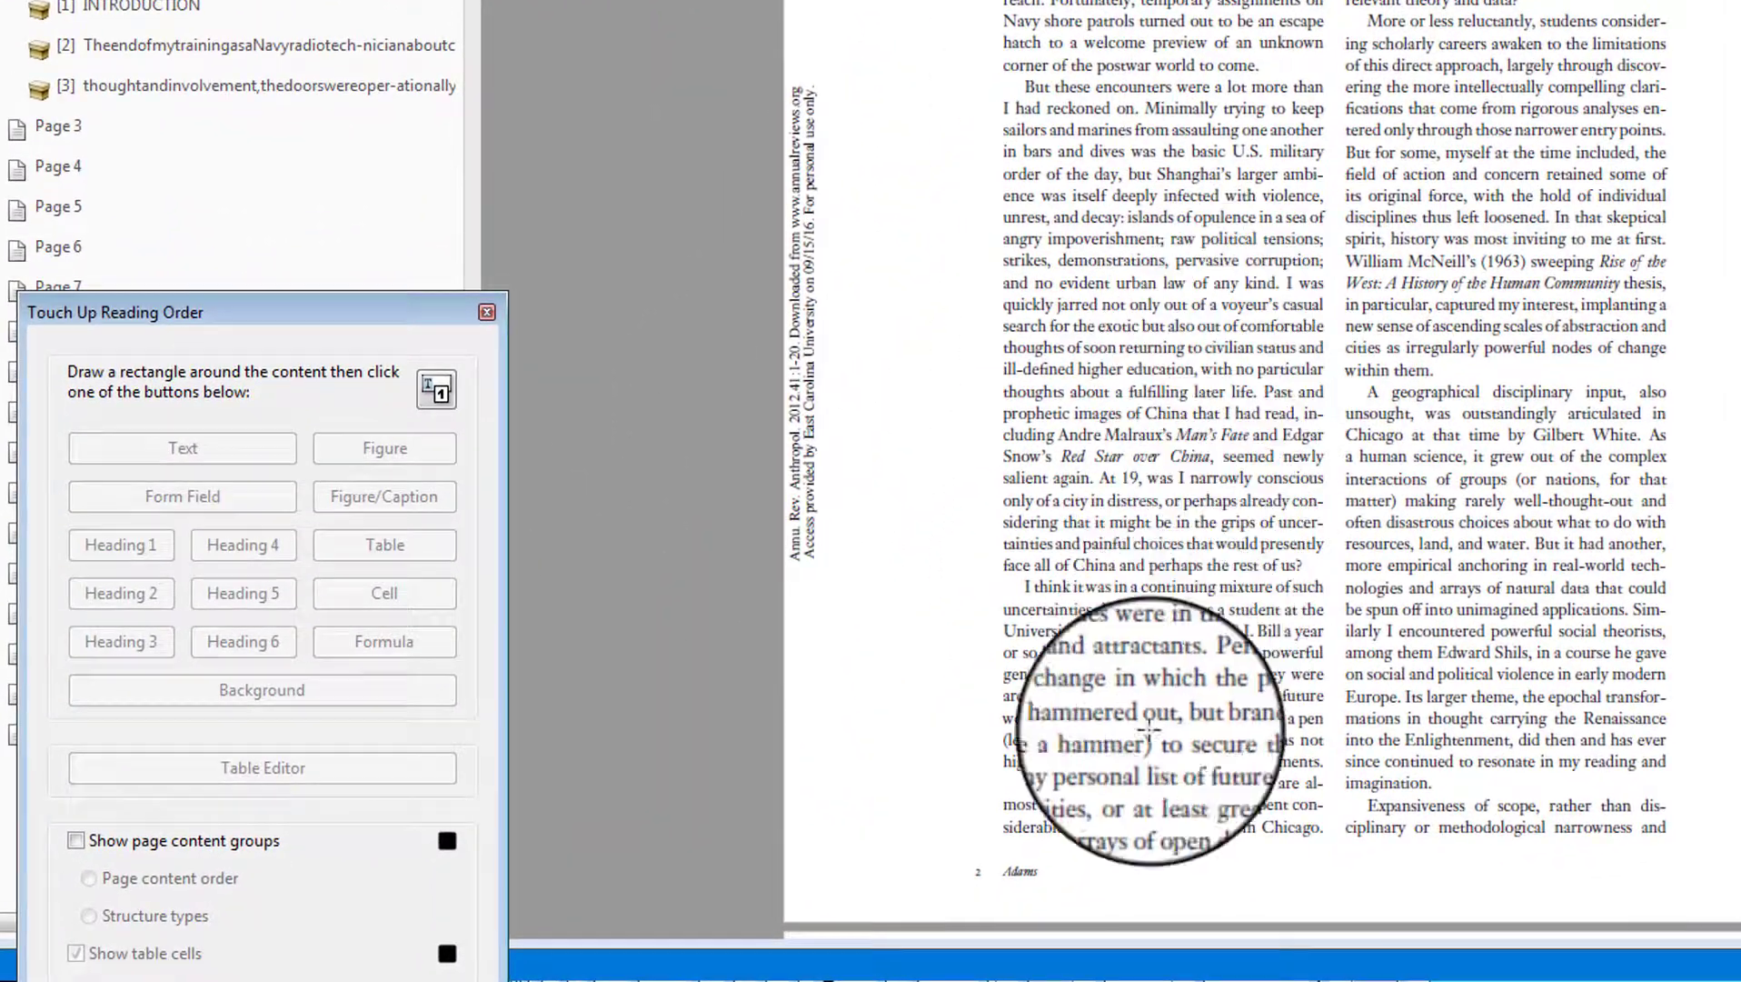
Tag the page 2 footer as Heading 6 and the vertical download notice in the margin as Background
{"action": "left_click_drag", "start_coordinate": [968, 859], "coordinate": [1055, 894]}
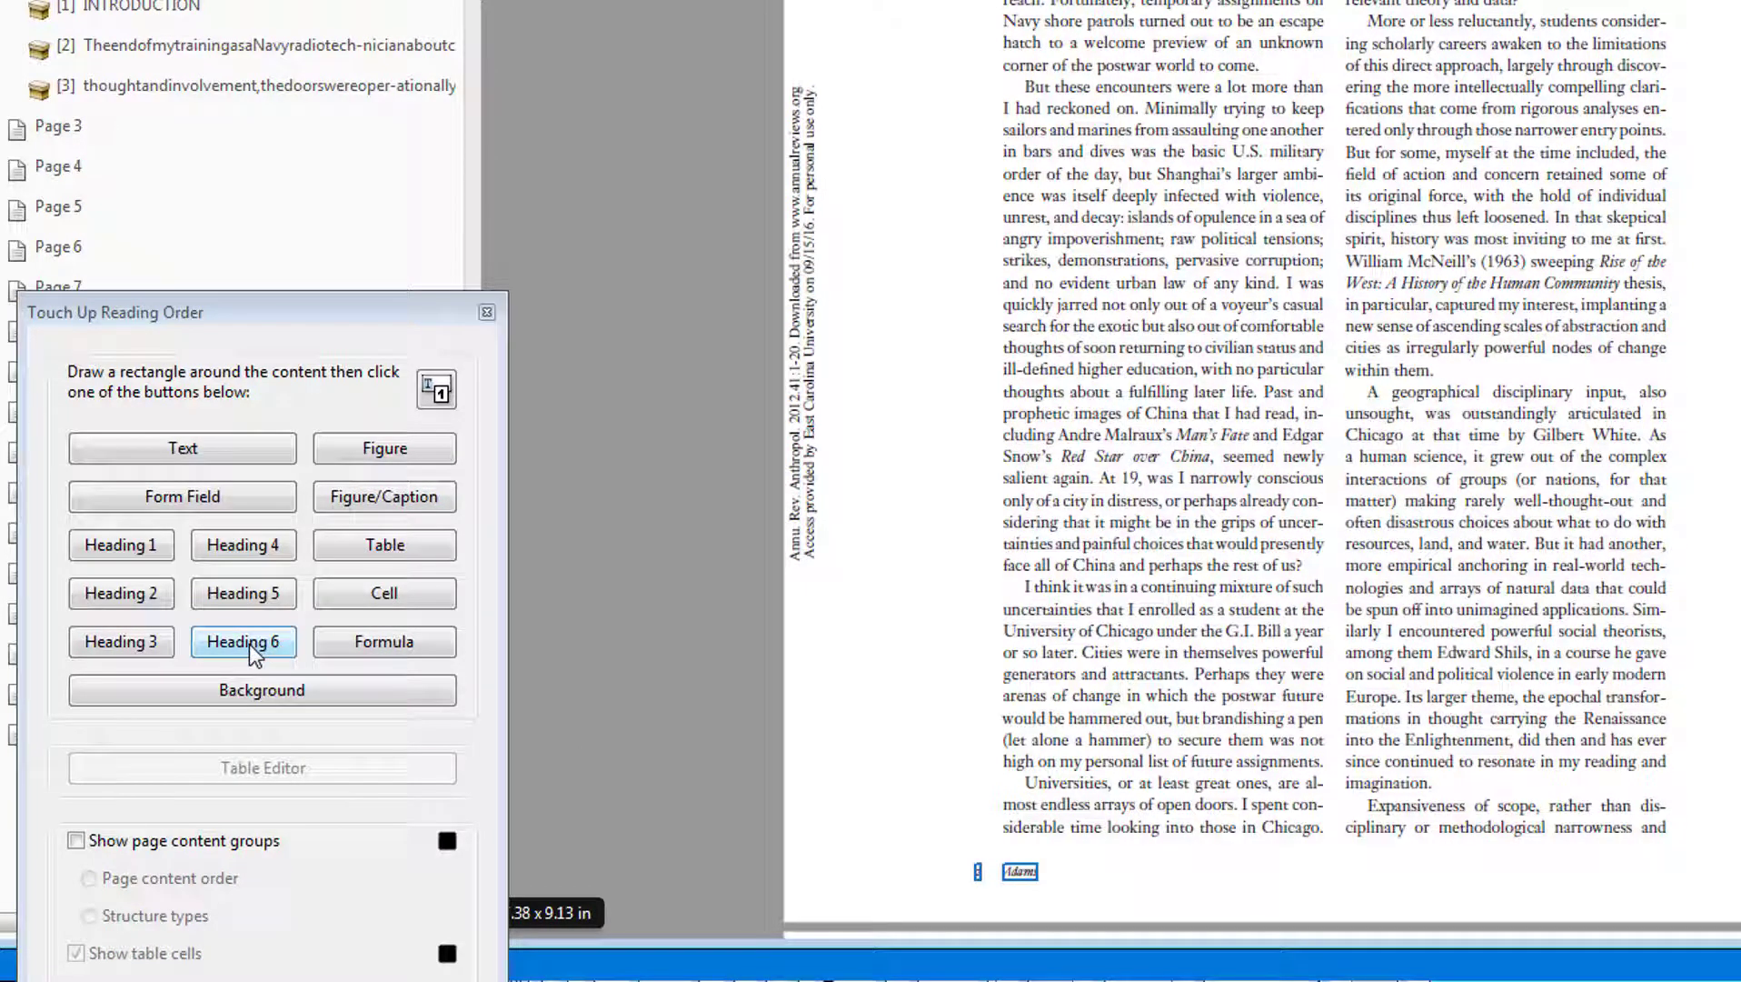
{"action": "left_click", "coordinate": [244, 641]}
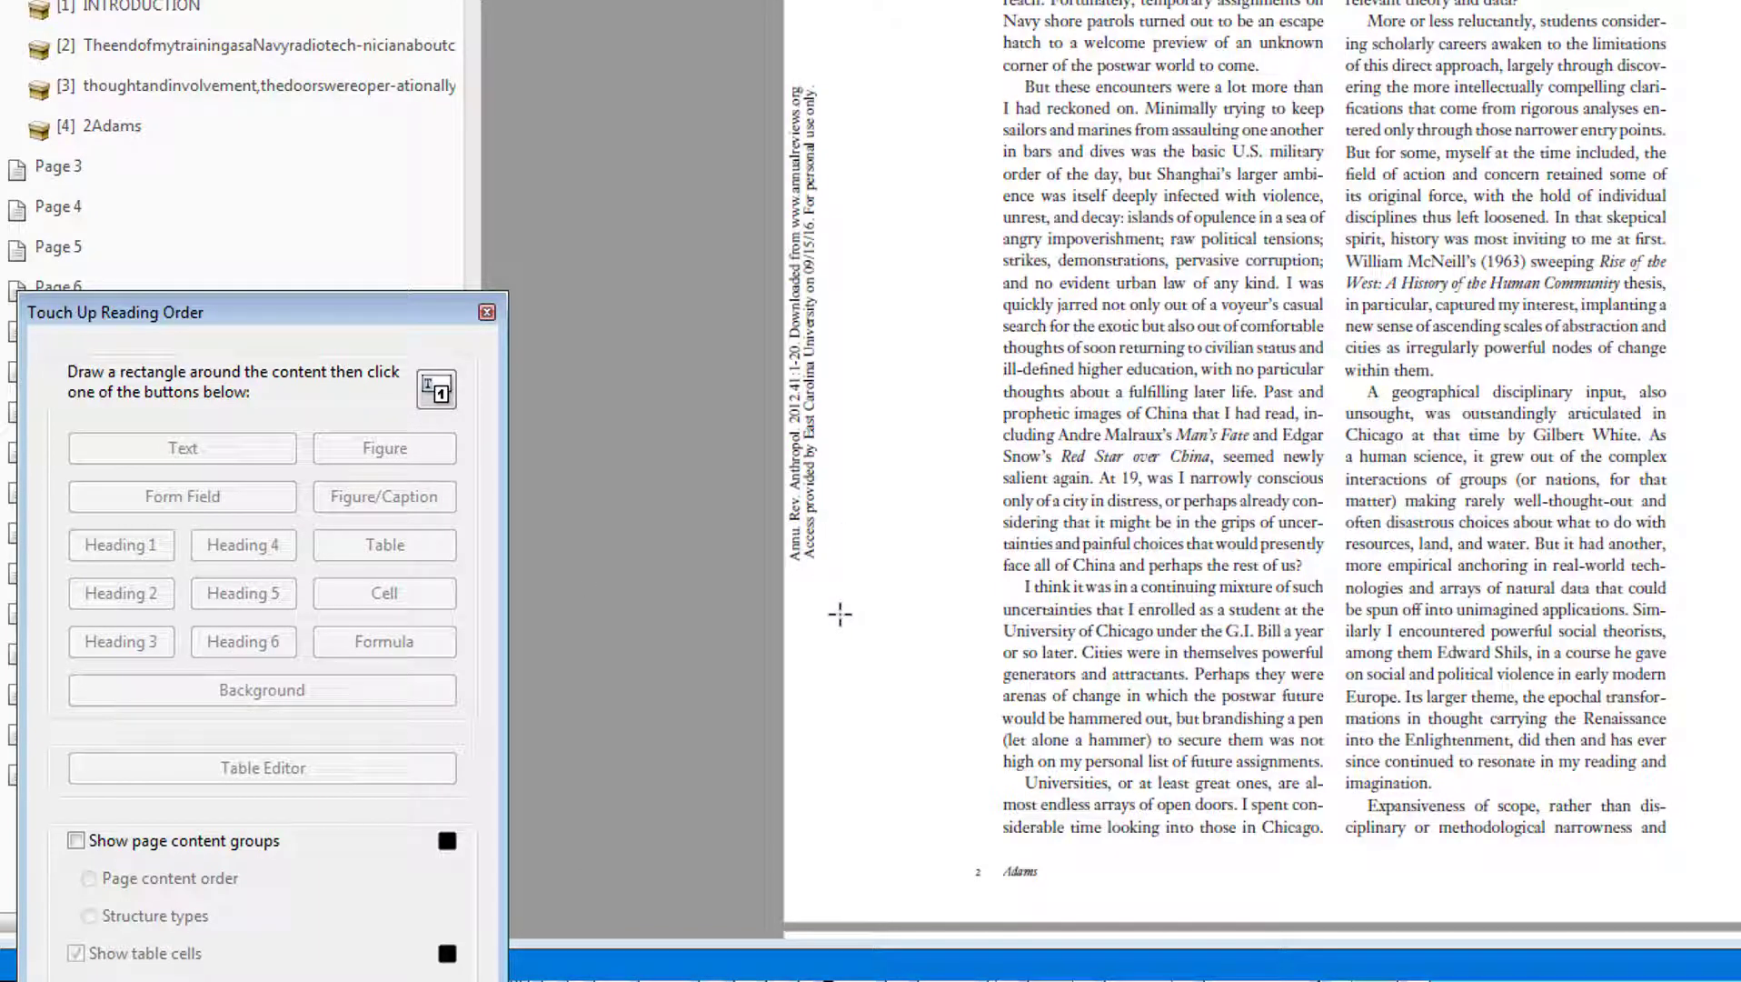
{"action": "left_click_drag", "start_coordinate": [839, 615], "coordinate": [772, 31]}
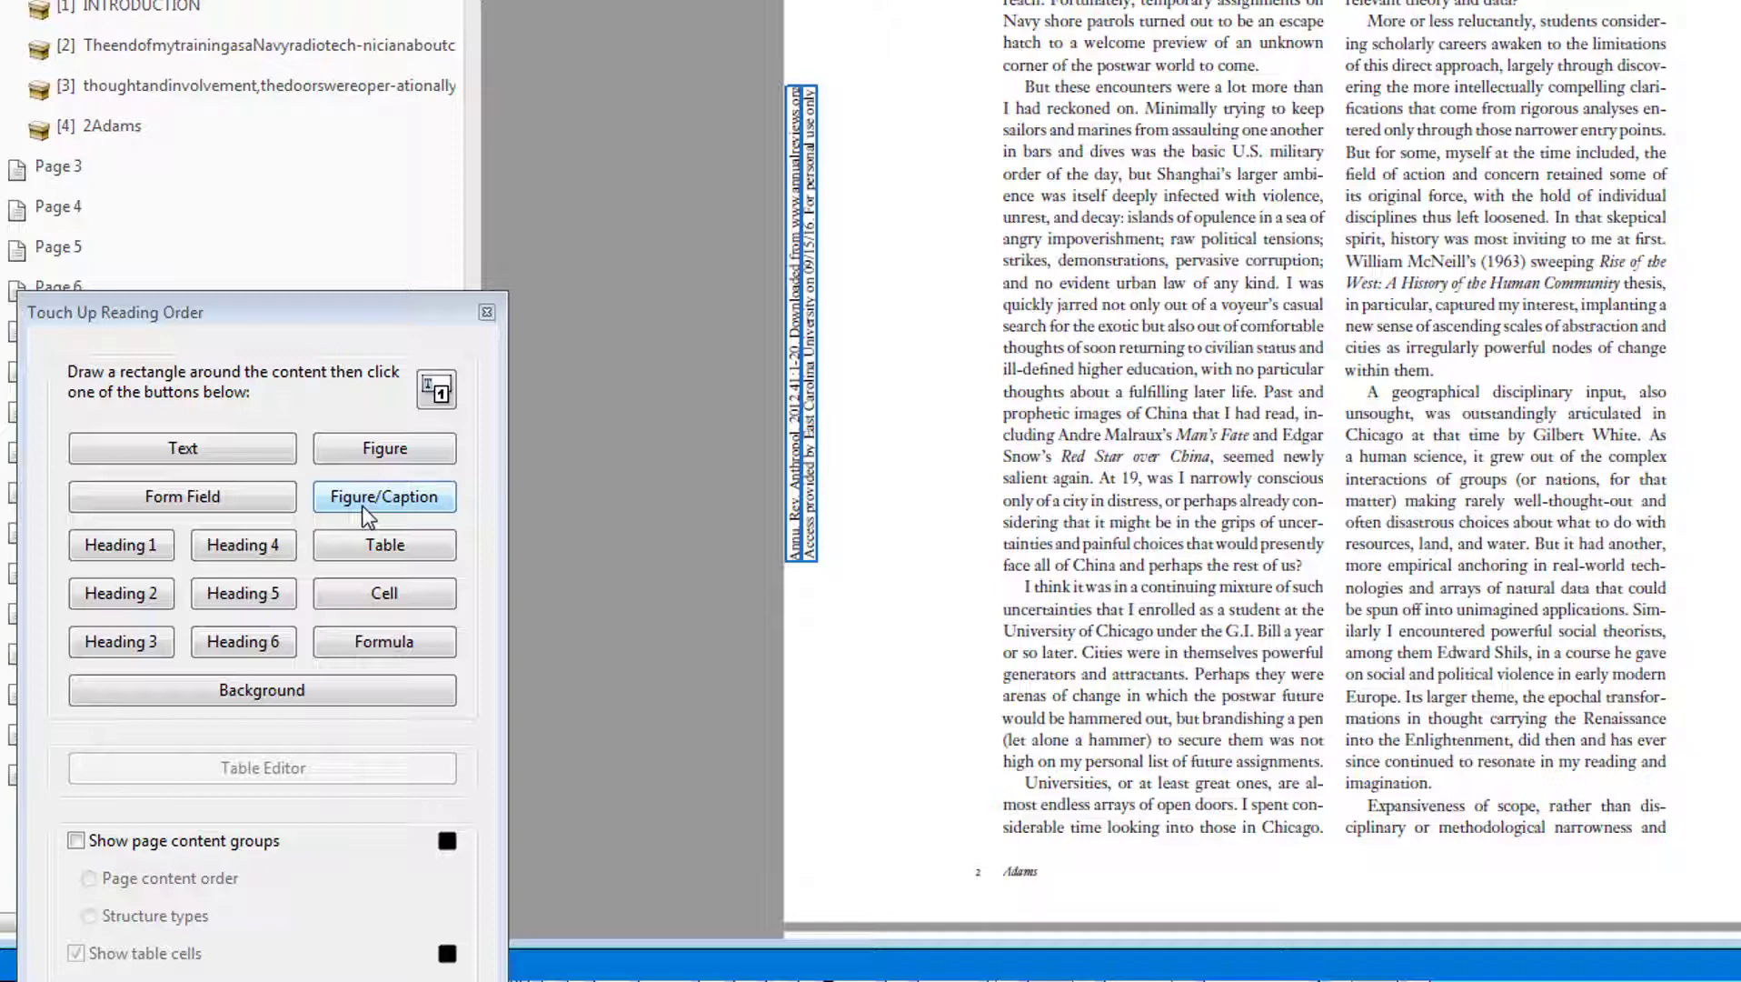
{"action": "left_click", "coordinate": [219, 688]}
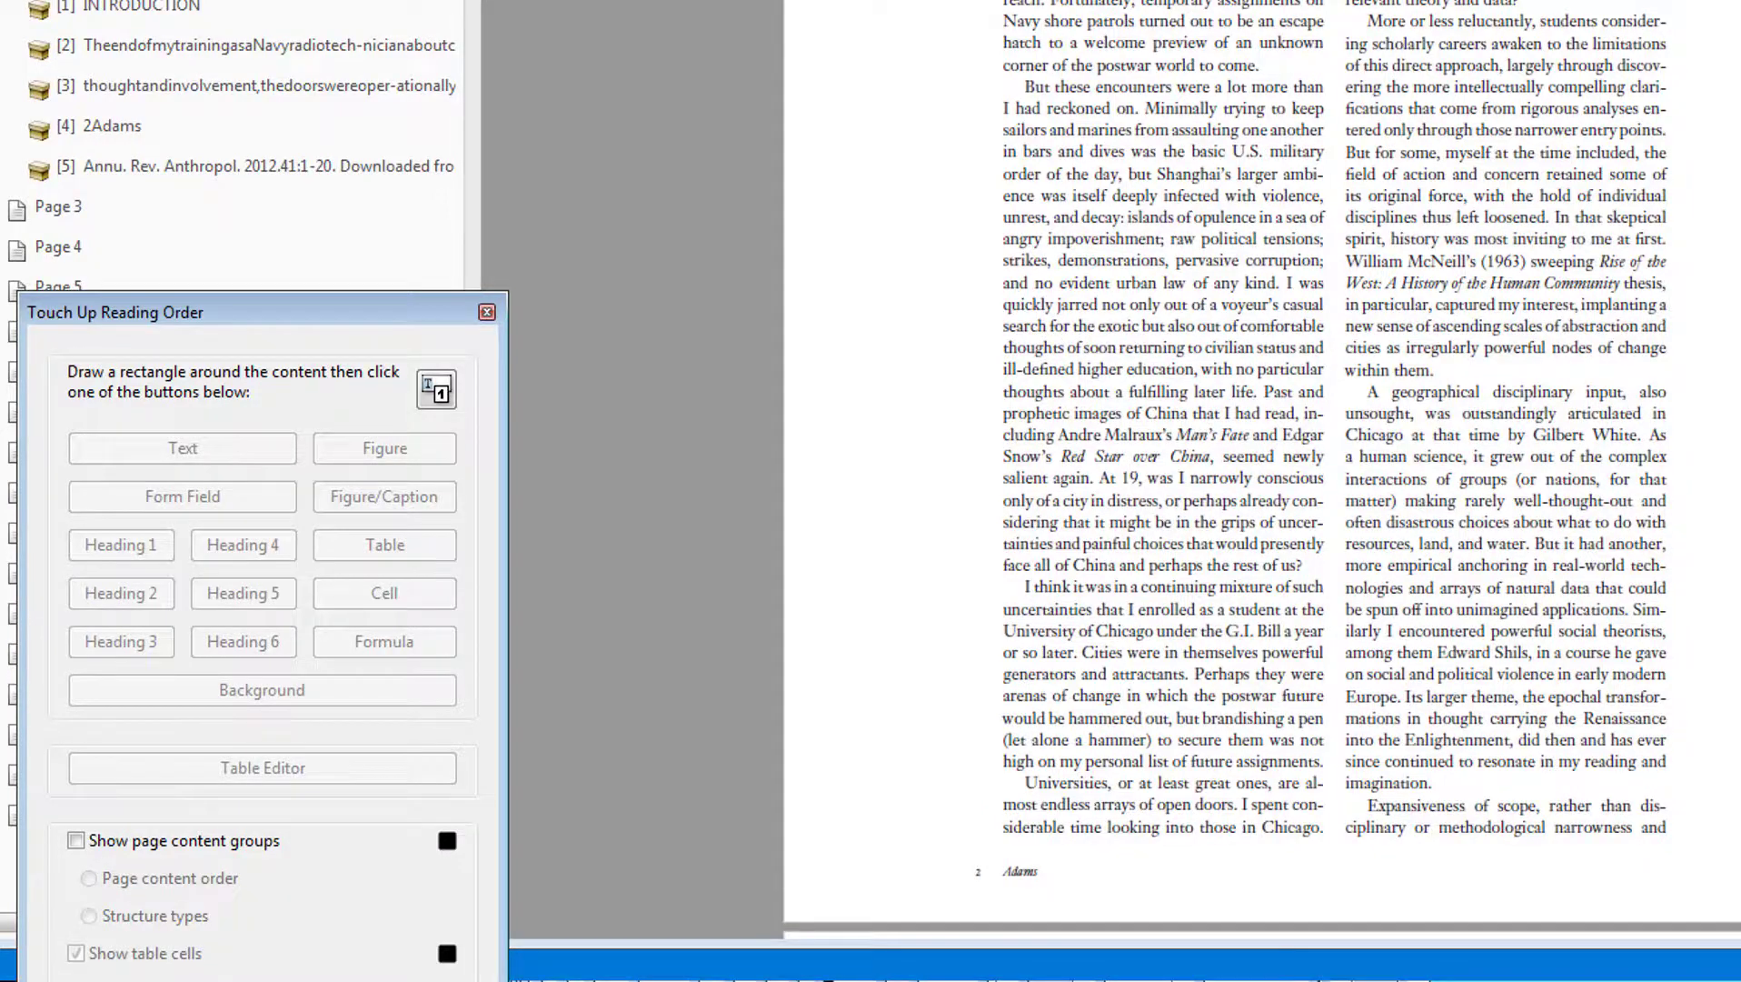
Tag the vertical download notice in the margin of page 1 as Background
{"action": "scroll", "coordinate": [1262, 473], "scroll_direction": "up", "scroll_amount": 10}
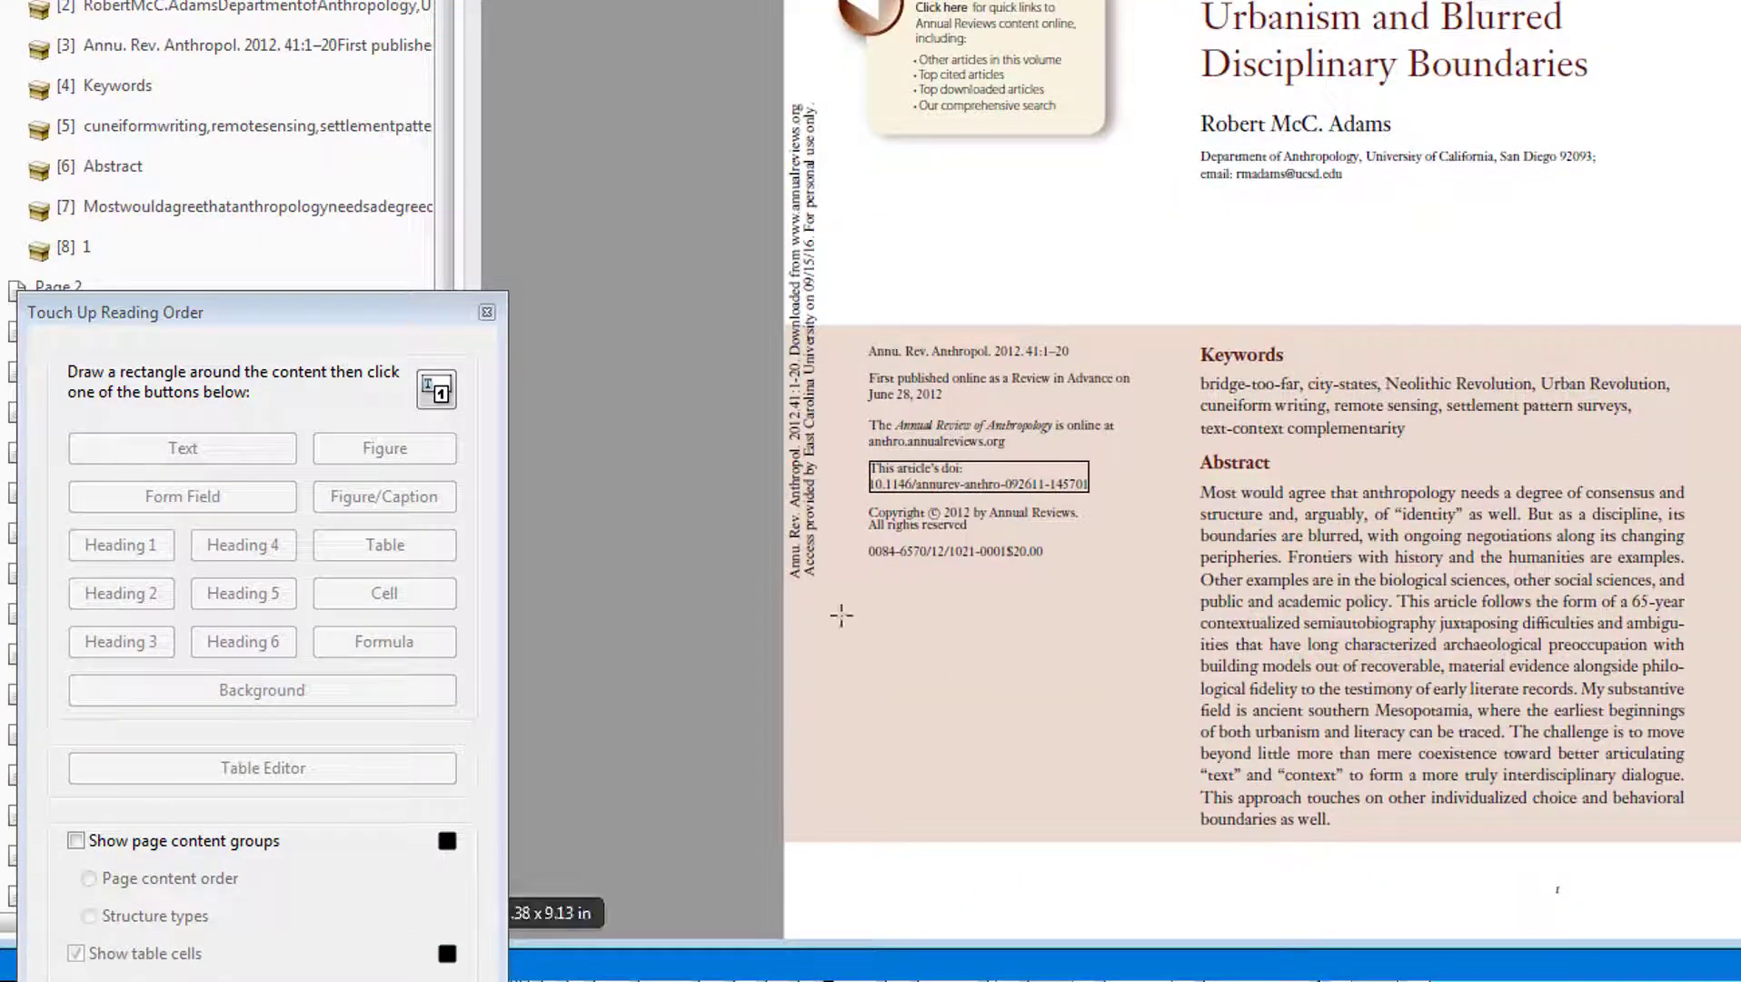
{"action": "left_click_drag", "start_coordinate": [829, 603], "coordinate": [786, 114]}
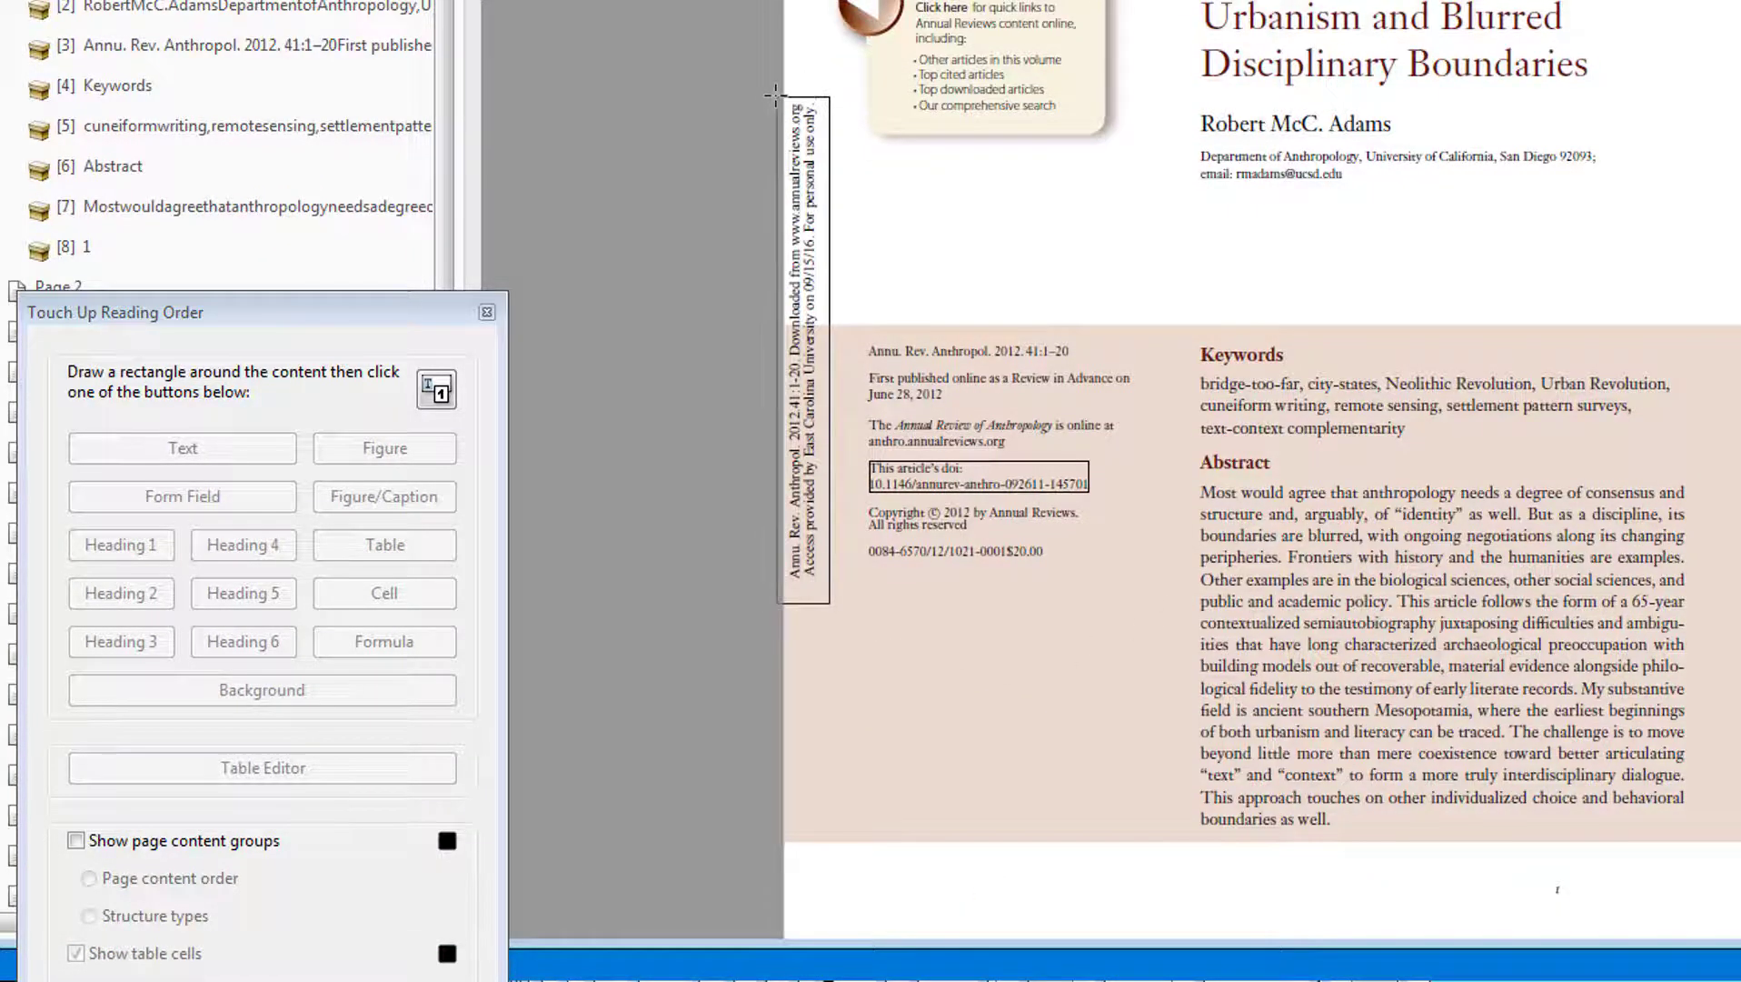
{"action": "left_click", "coordinate": [321, 707]}
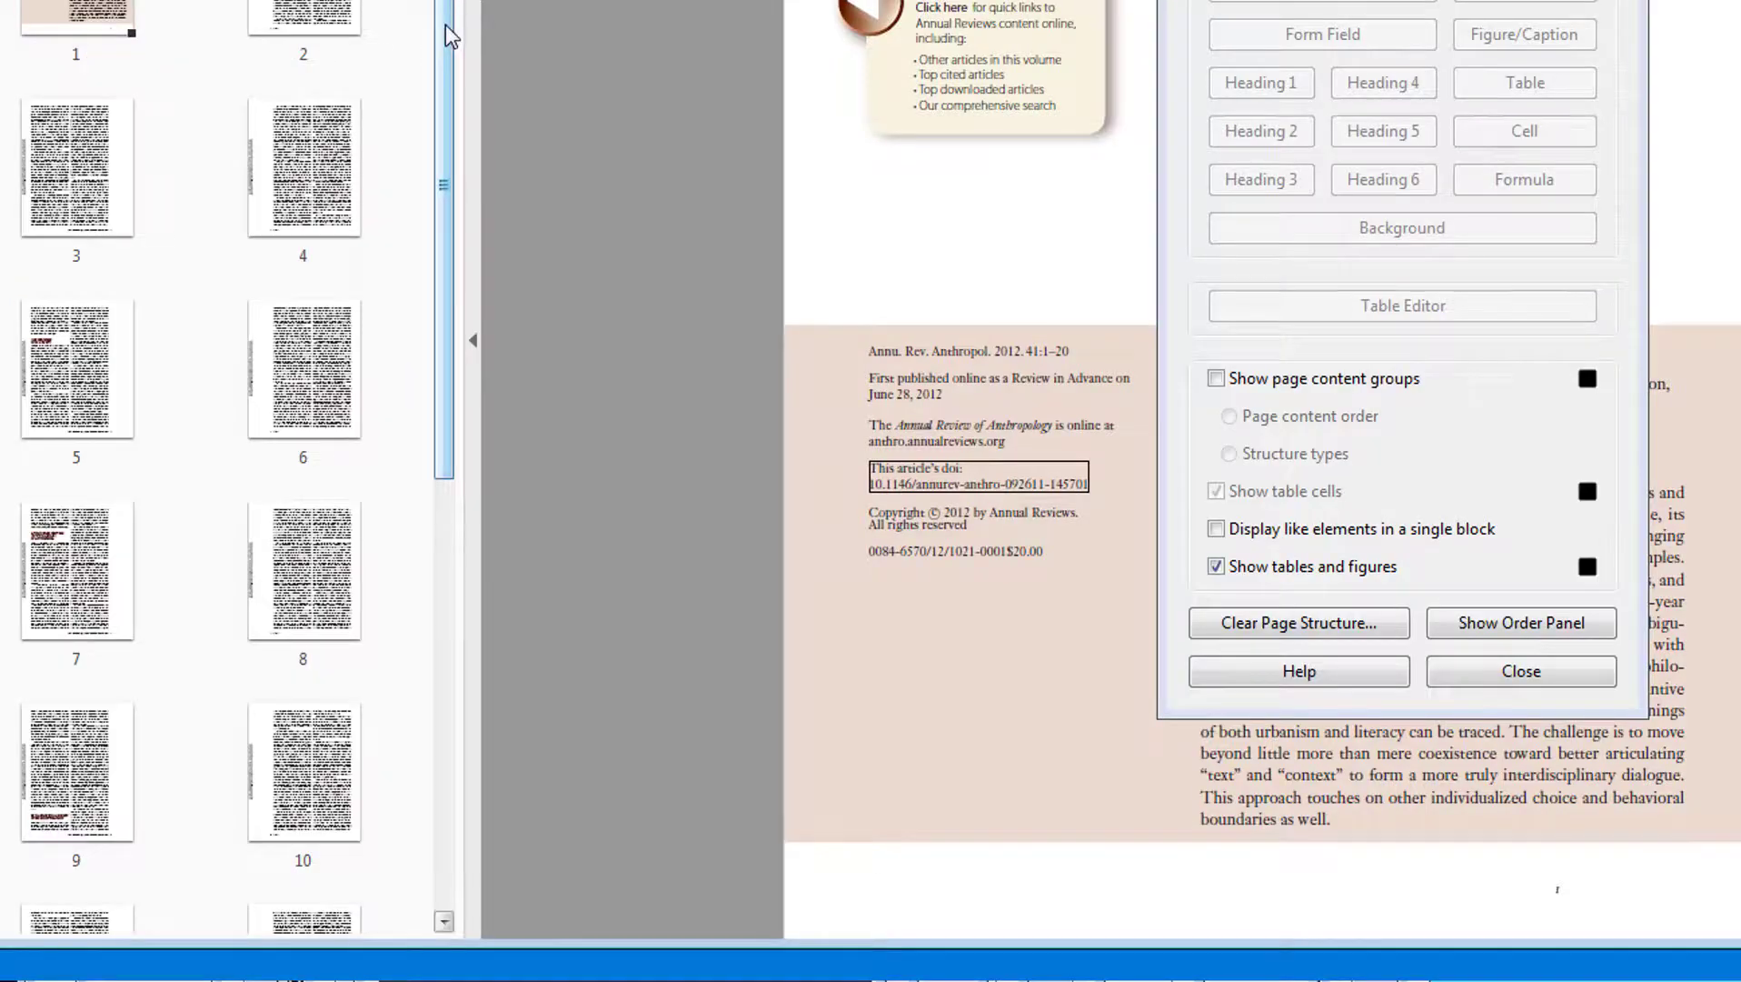
Show page 12 with the Touch Up Reading Order dialog moved clear of its text columns, and close the dialog
{"action": "left_click_drag", "start_coordinate": [446, 35], "coordinate": [505, 614]}
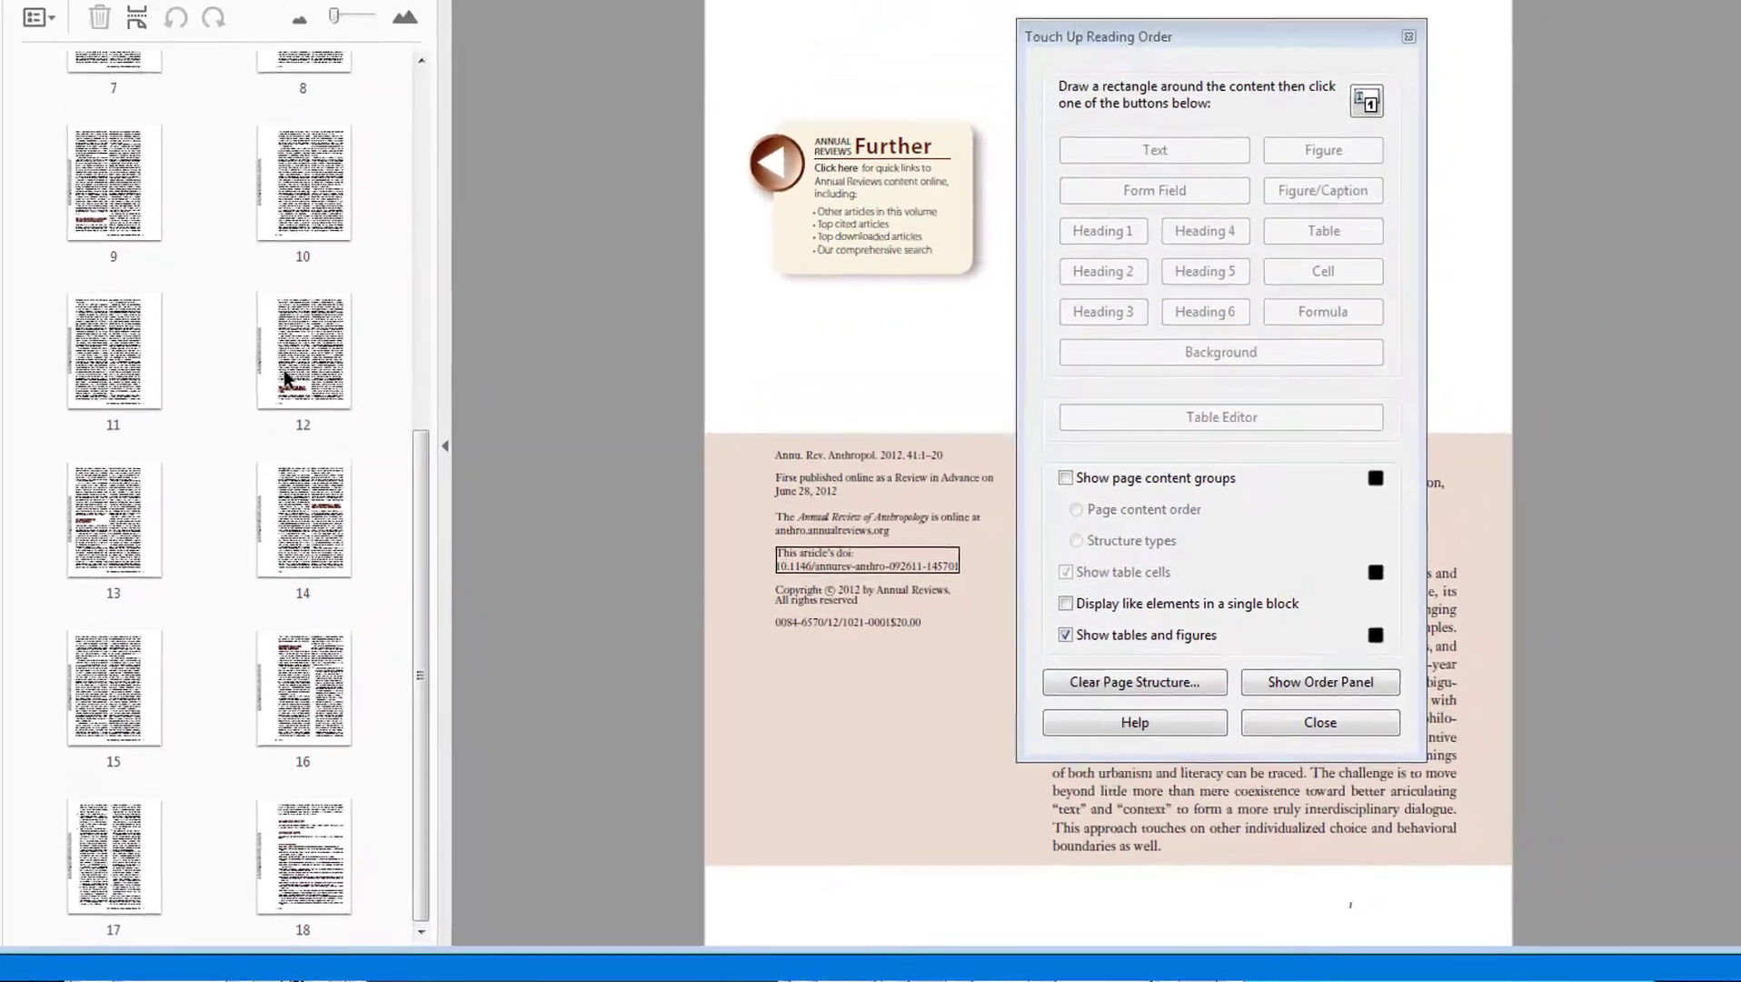
{"action": "left_click", "coordinate": [286, 259]}
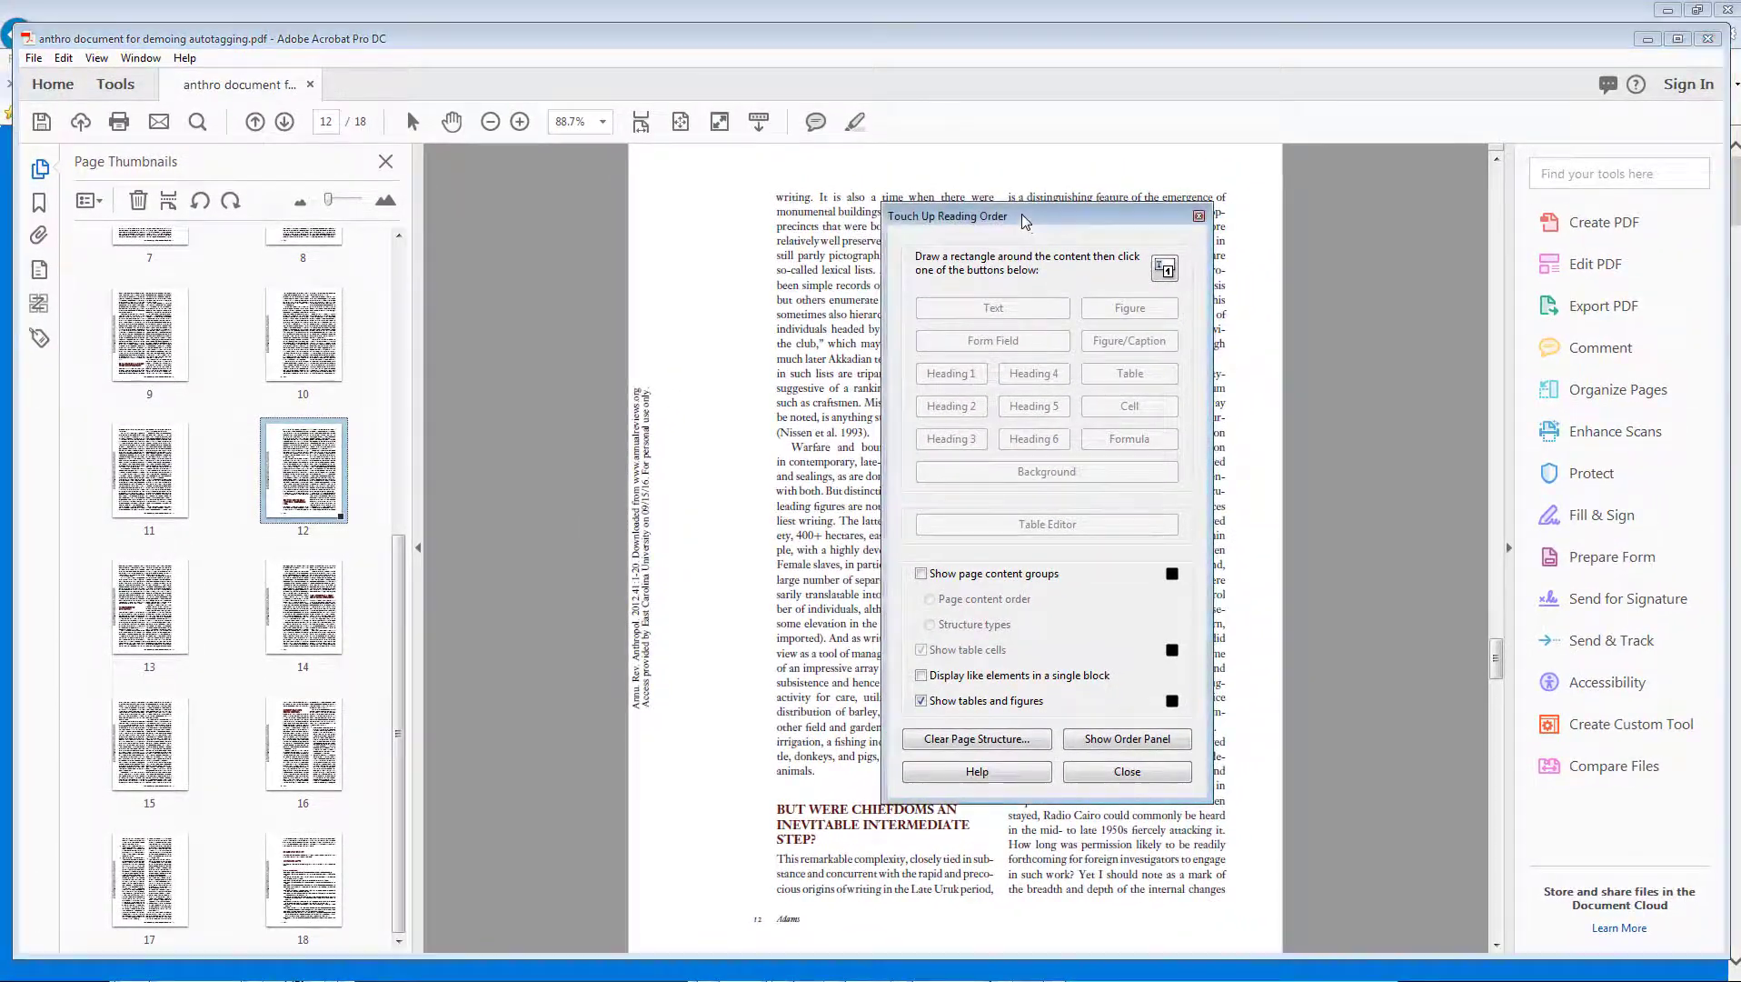
{"action": "left_click_drag", "start_coordinate": [1106, 126], "coordinate": [1518, 162]}
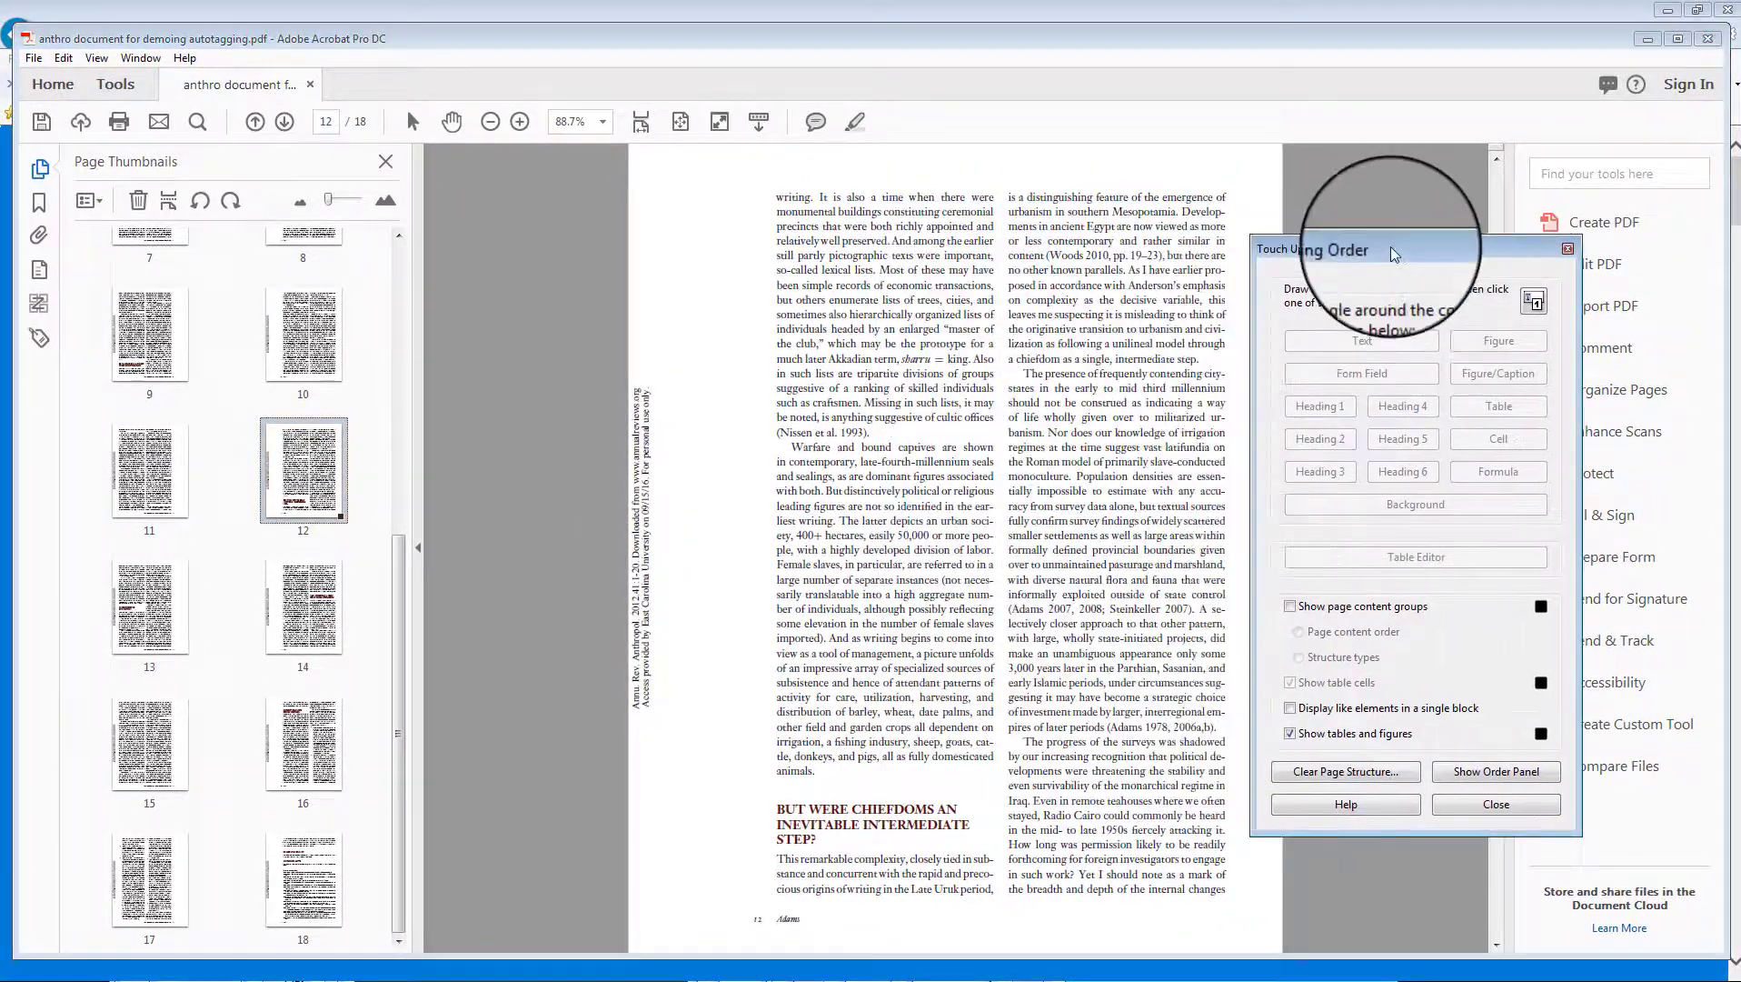
{"action": "left_click_drag", "start_coordinate": [1395, 254], "coordinate": [1480, 247]}
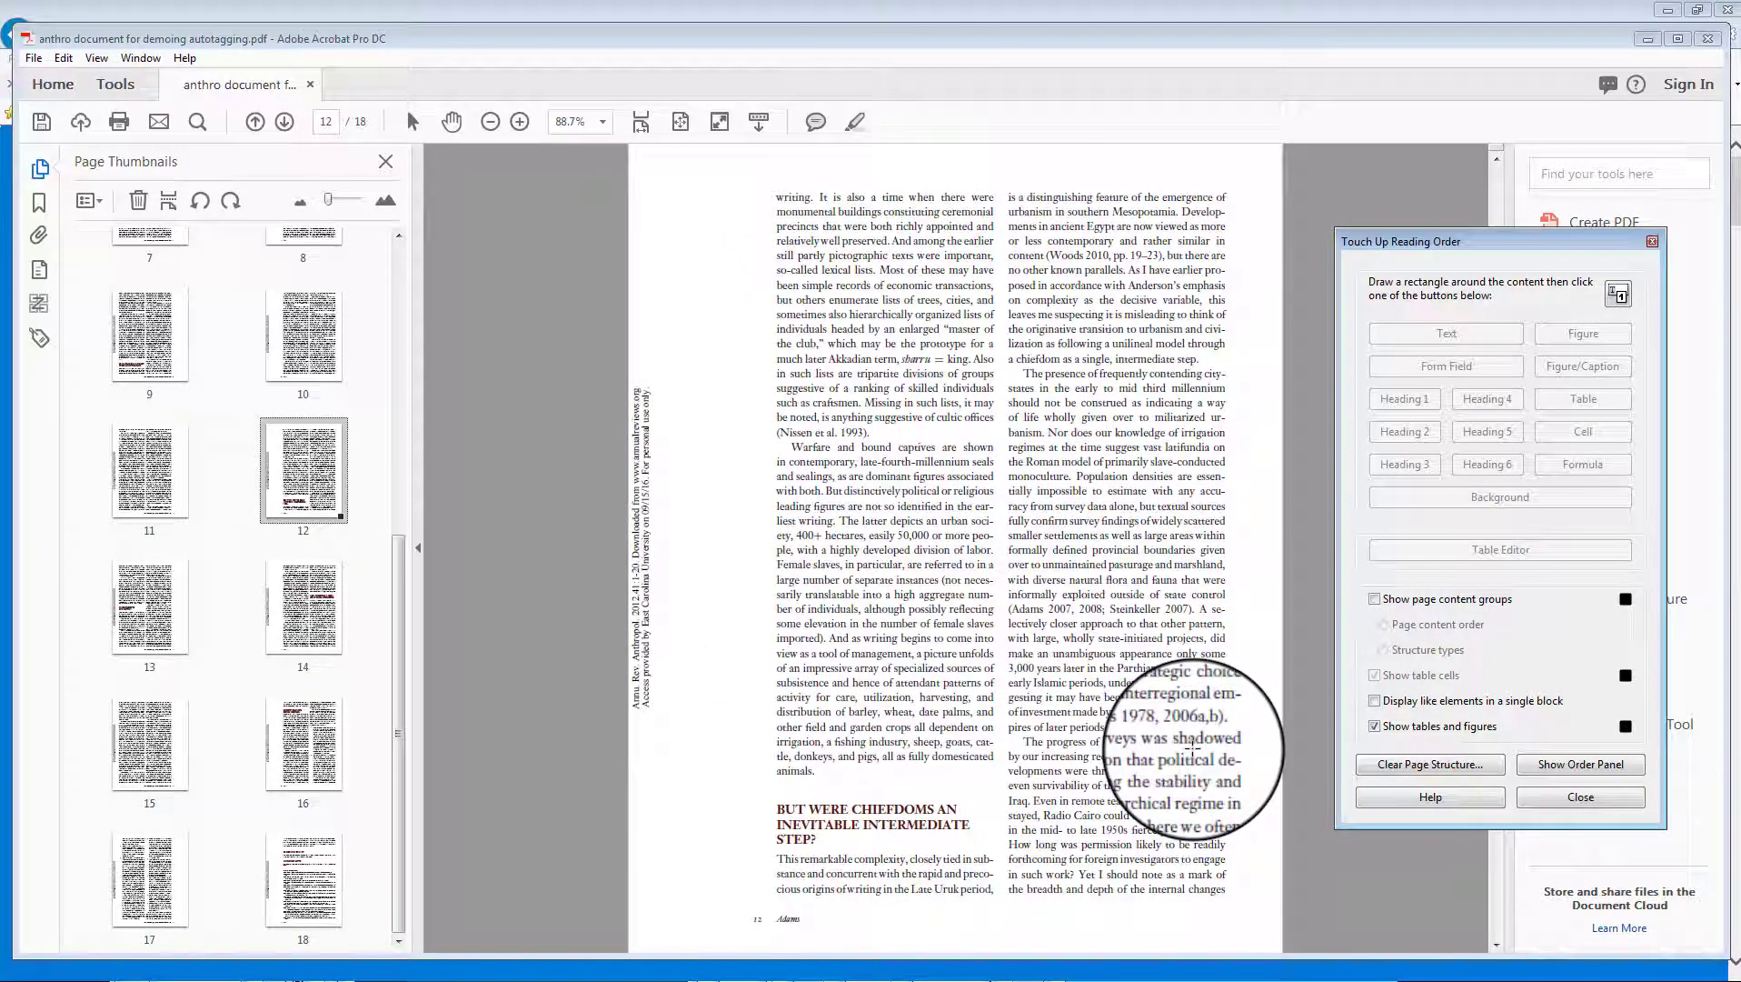
{"action": "left_click", "coordinate": [1582, 800]}
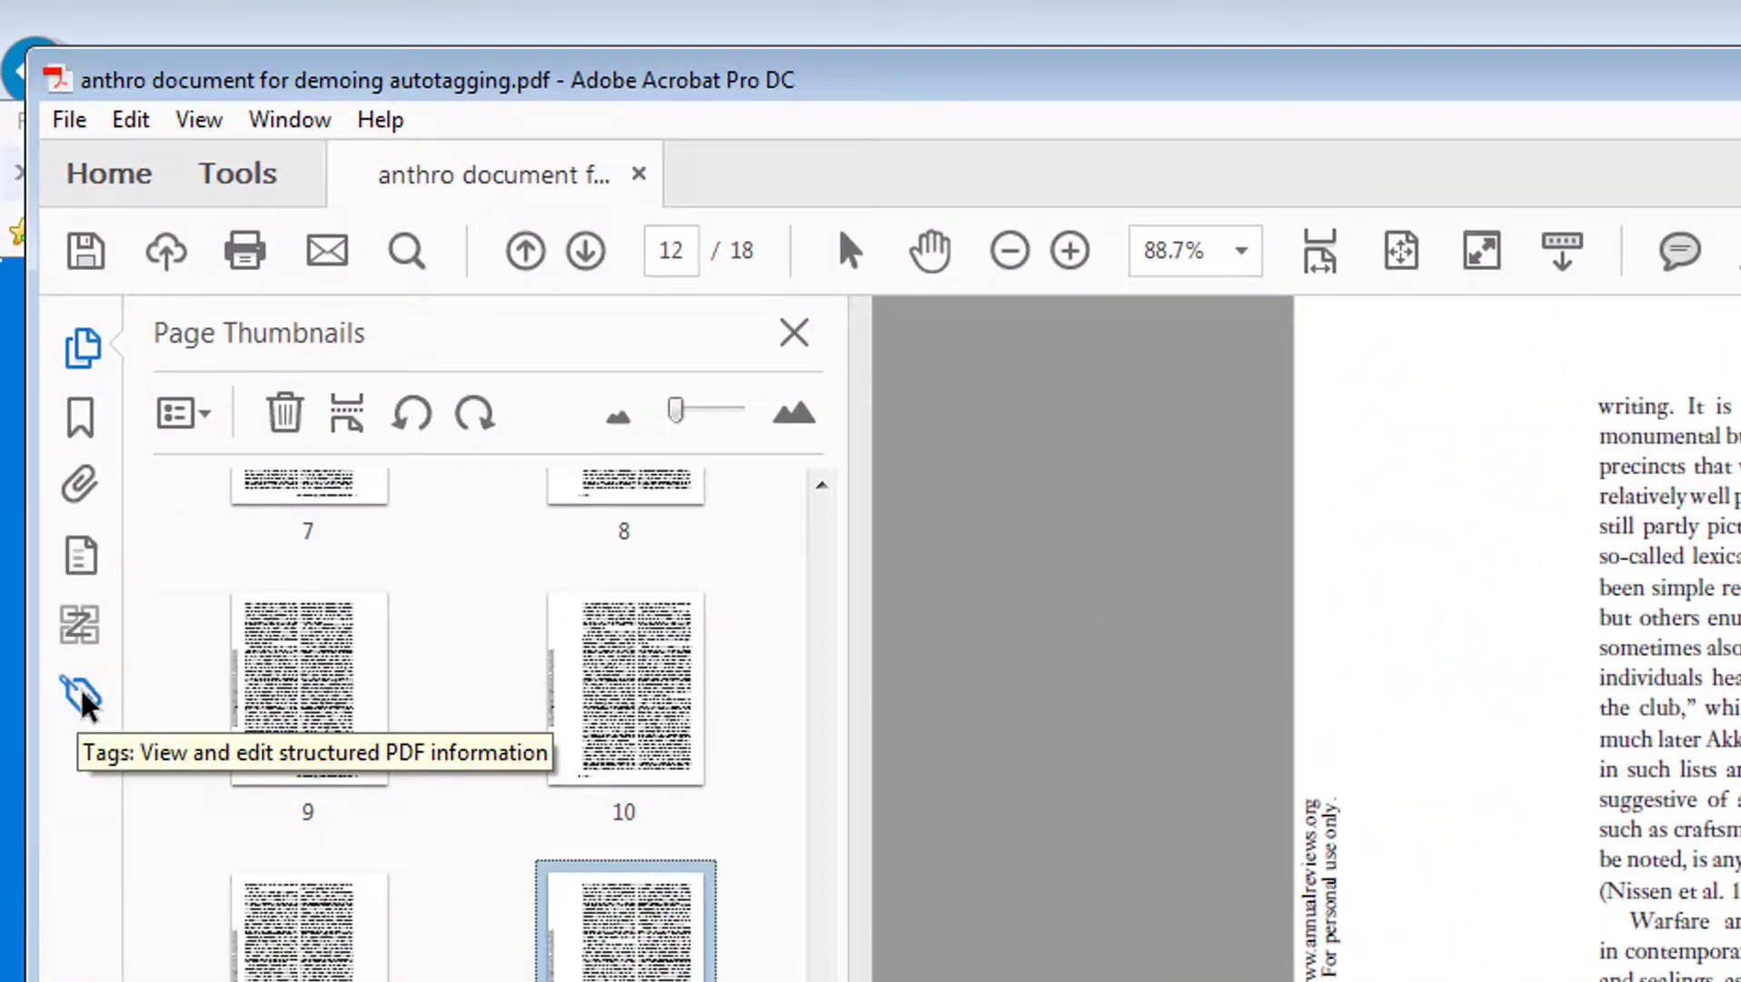
Show the document's tag tree and expand the H1, the first two H2 tags and the first H6 to check their content
{"action": "left_click", "coordinate": [82, 697]}
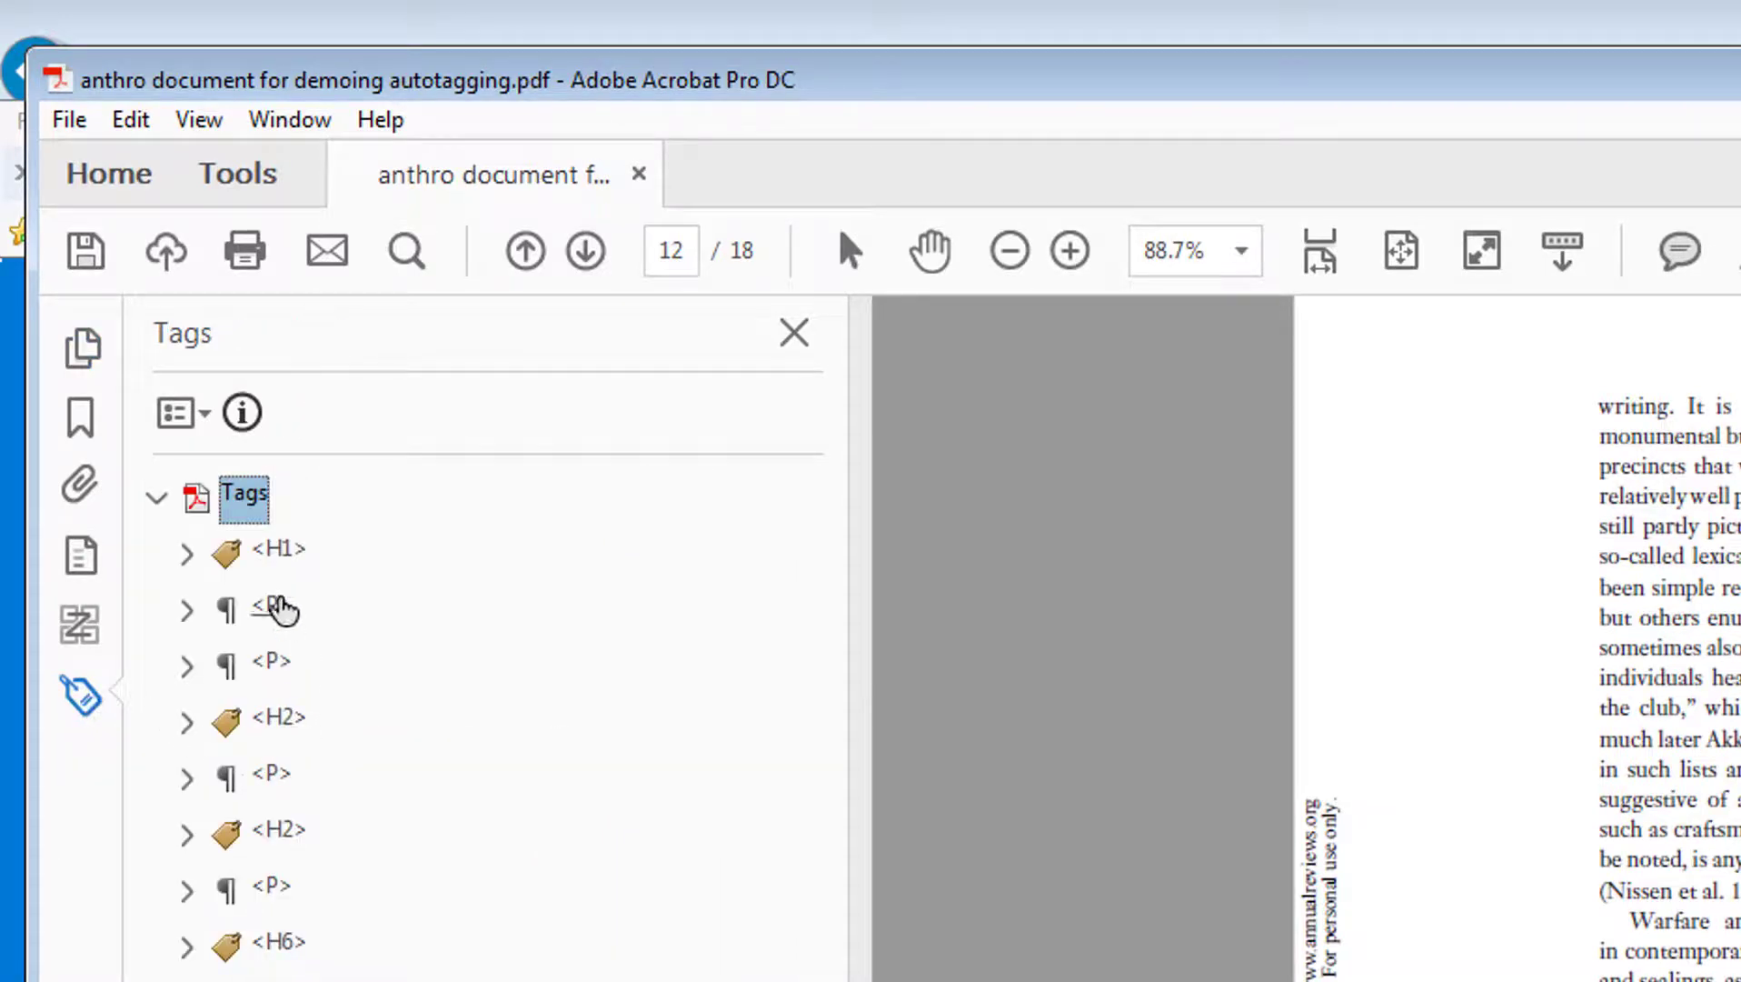
{"action": "left_click", "coordinate": [187, 554]}
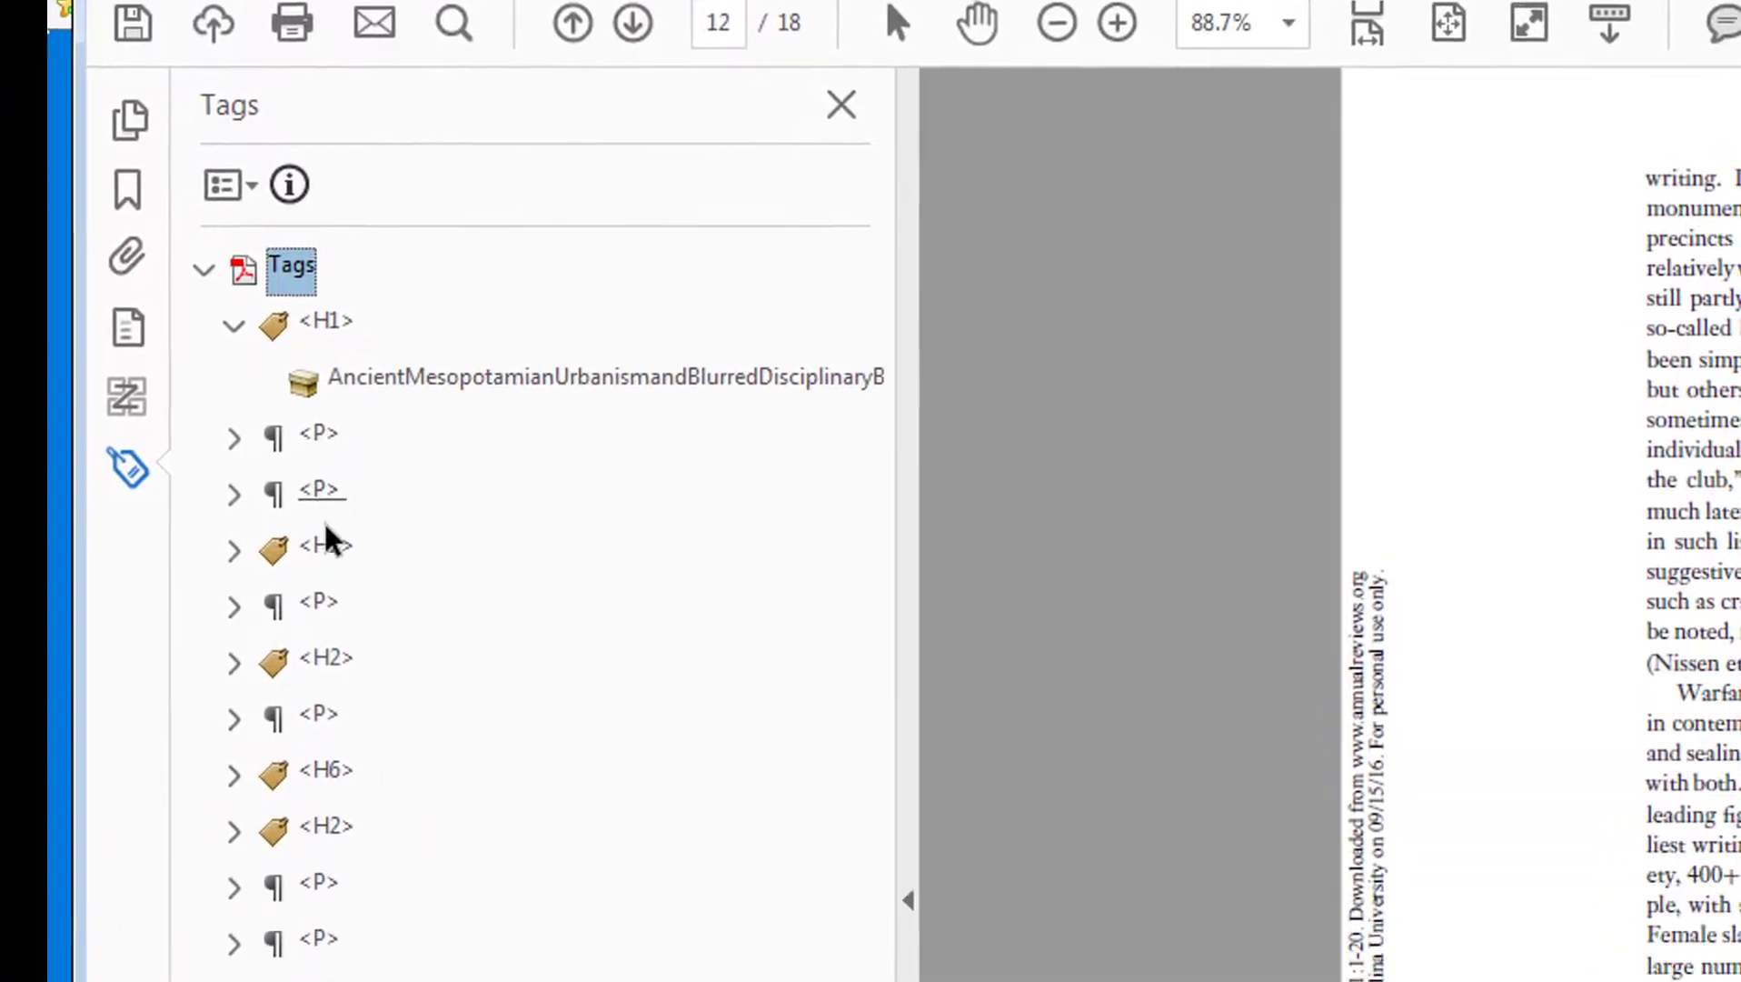
{"action": "left_click", "coordinate": [288, 322]}
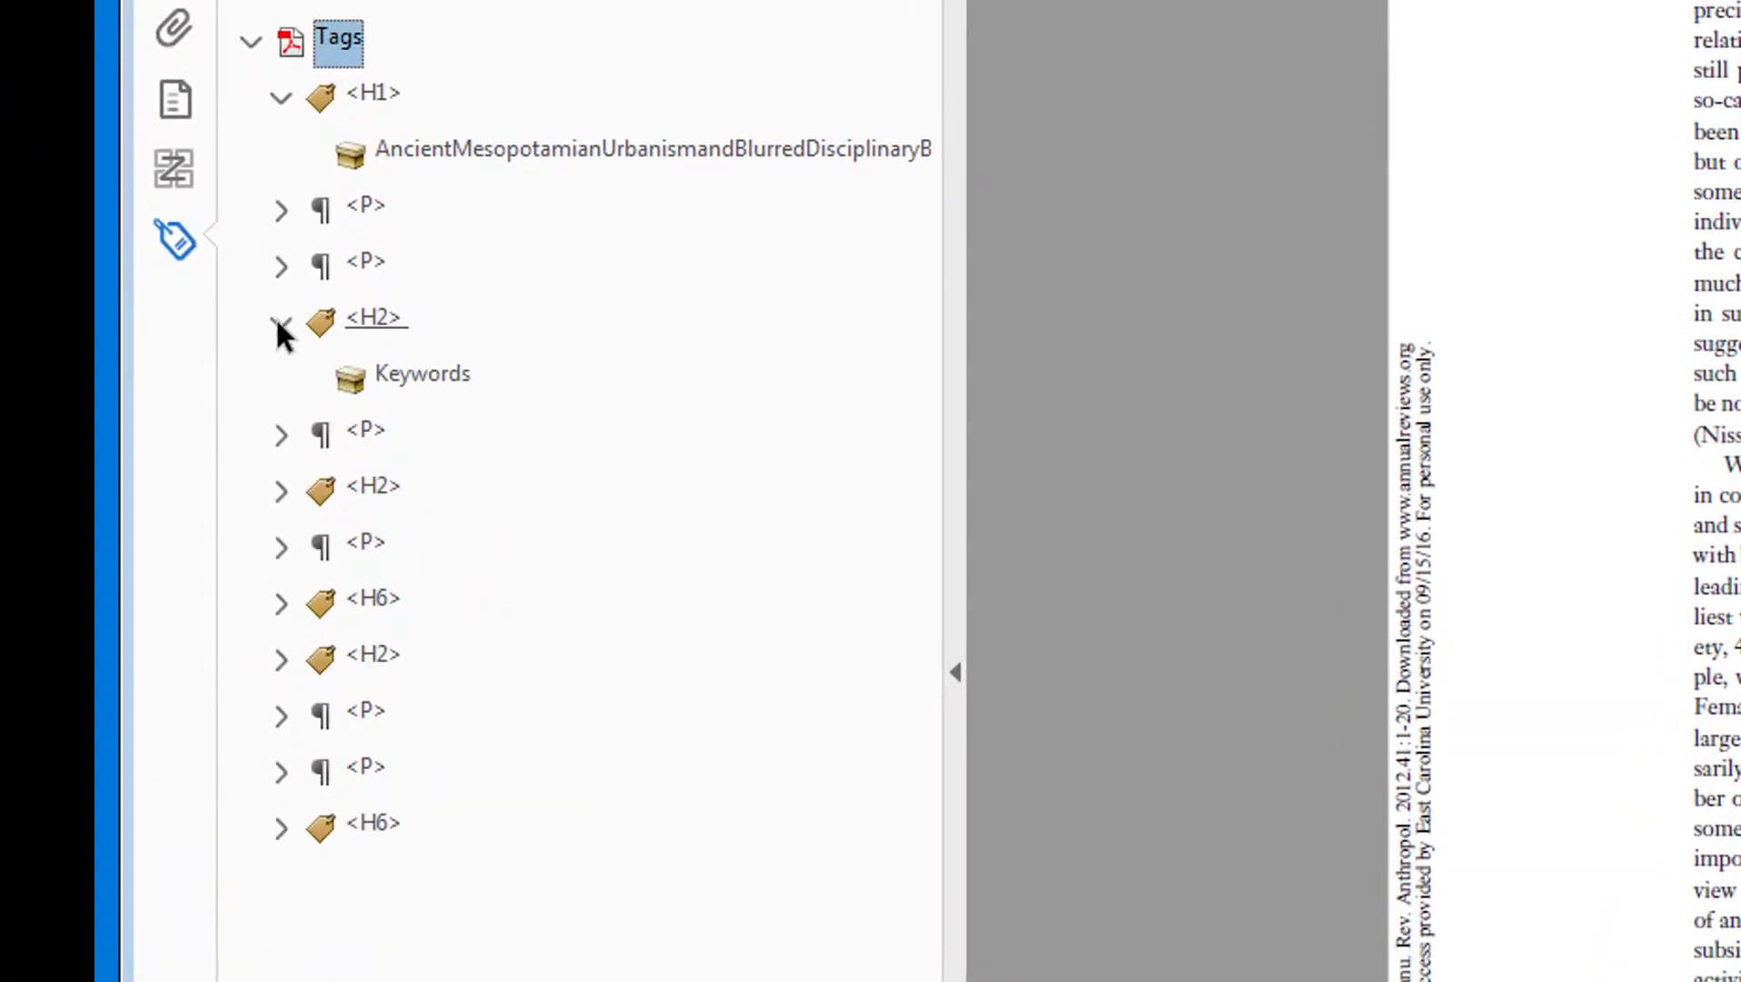
{"action": "left_click", "coordinate": [275, 489]}
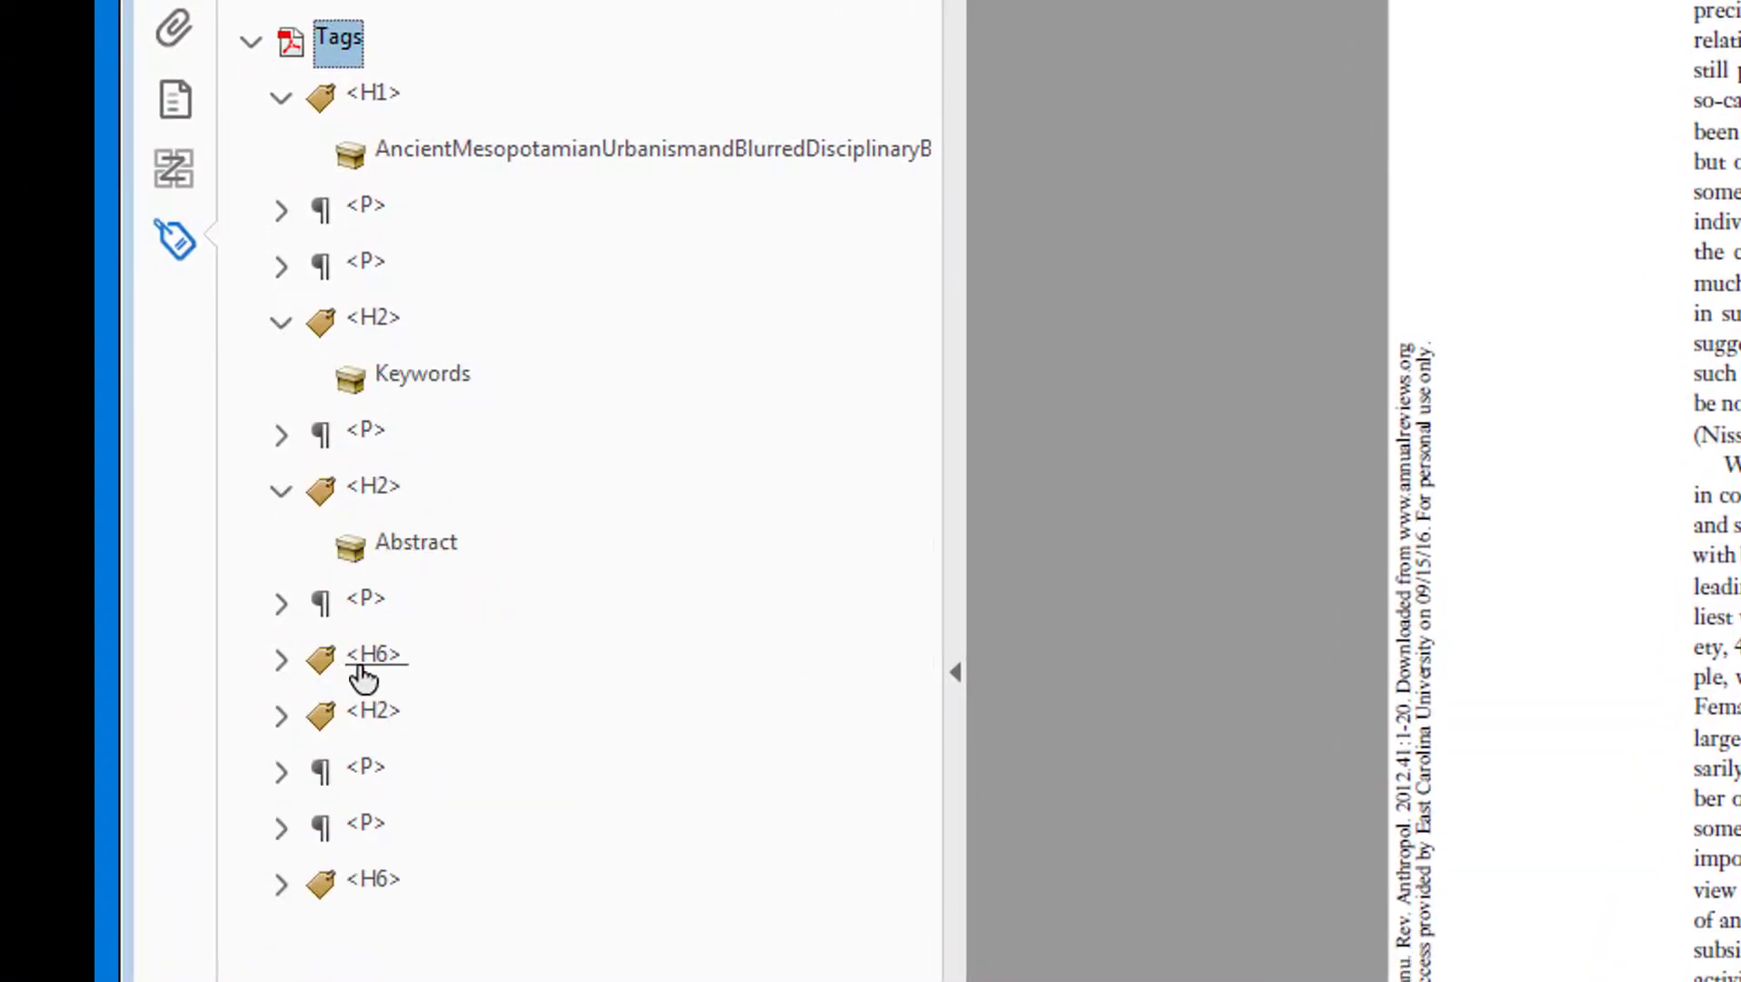
{"action": "left_click", "coordinate": [283, 659]}
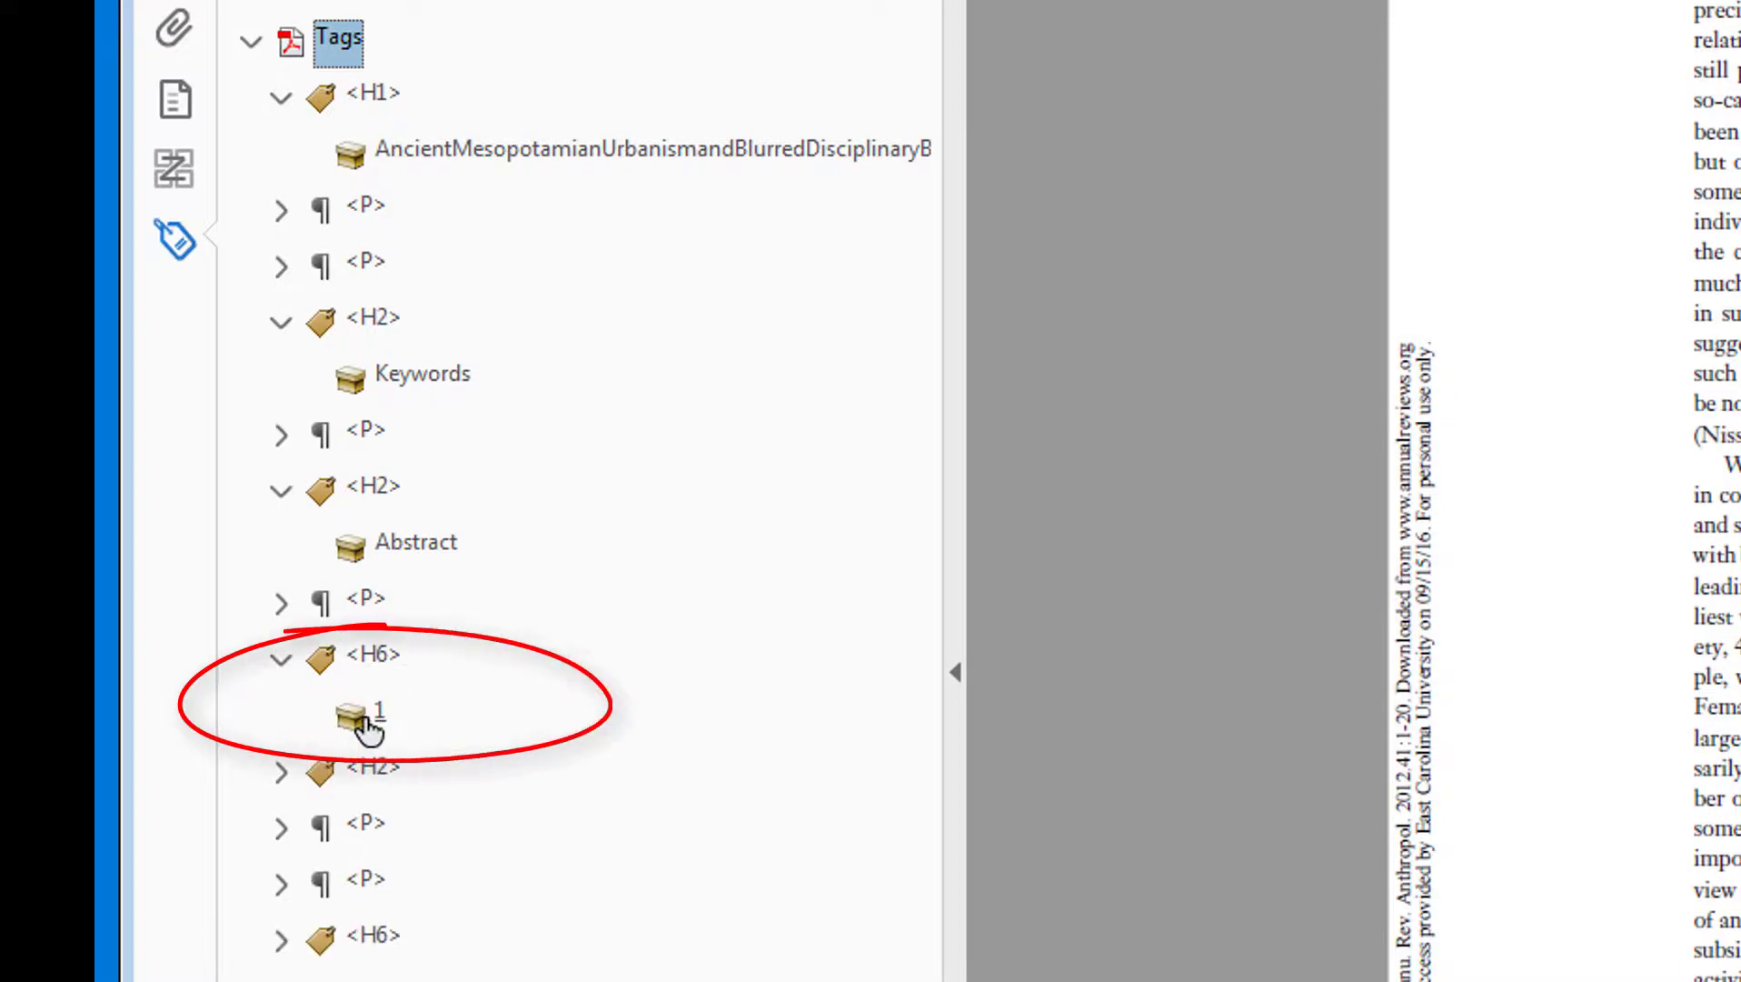